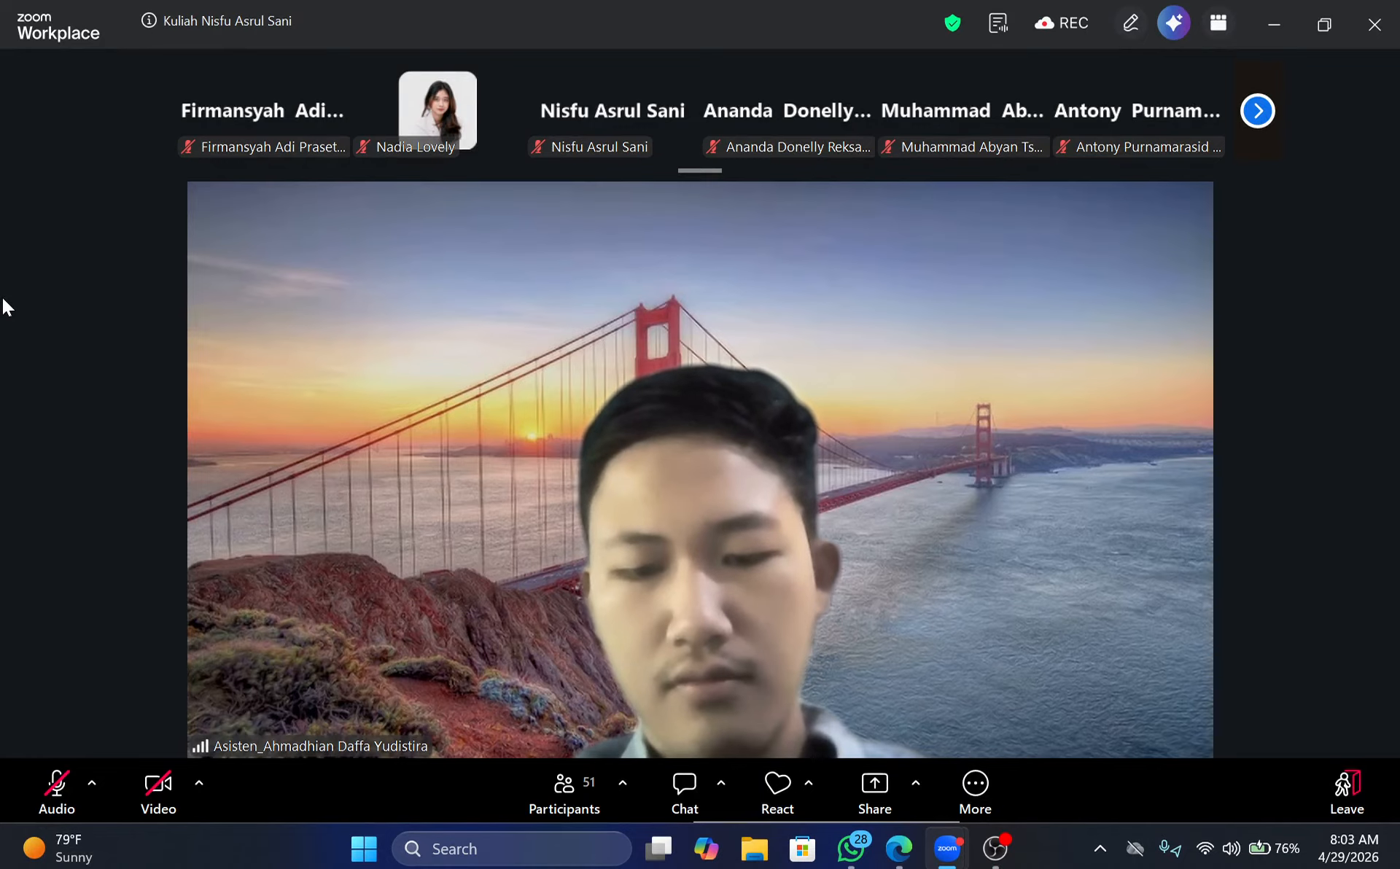
Show the Zoom meeting in fullscreen, minimize the participant video strip and move it to the screen's upper corner.
click(1221, 28)
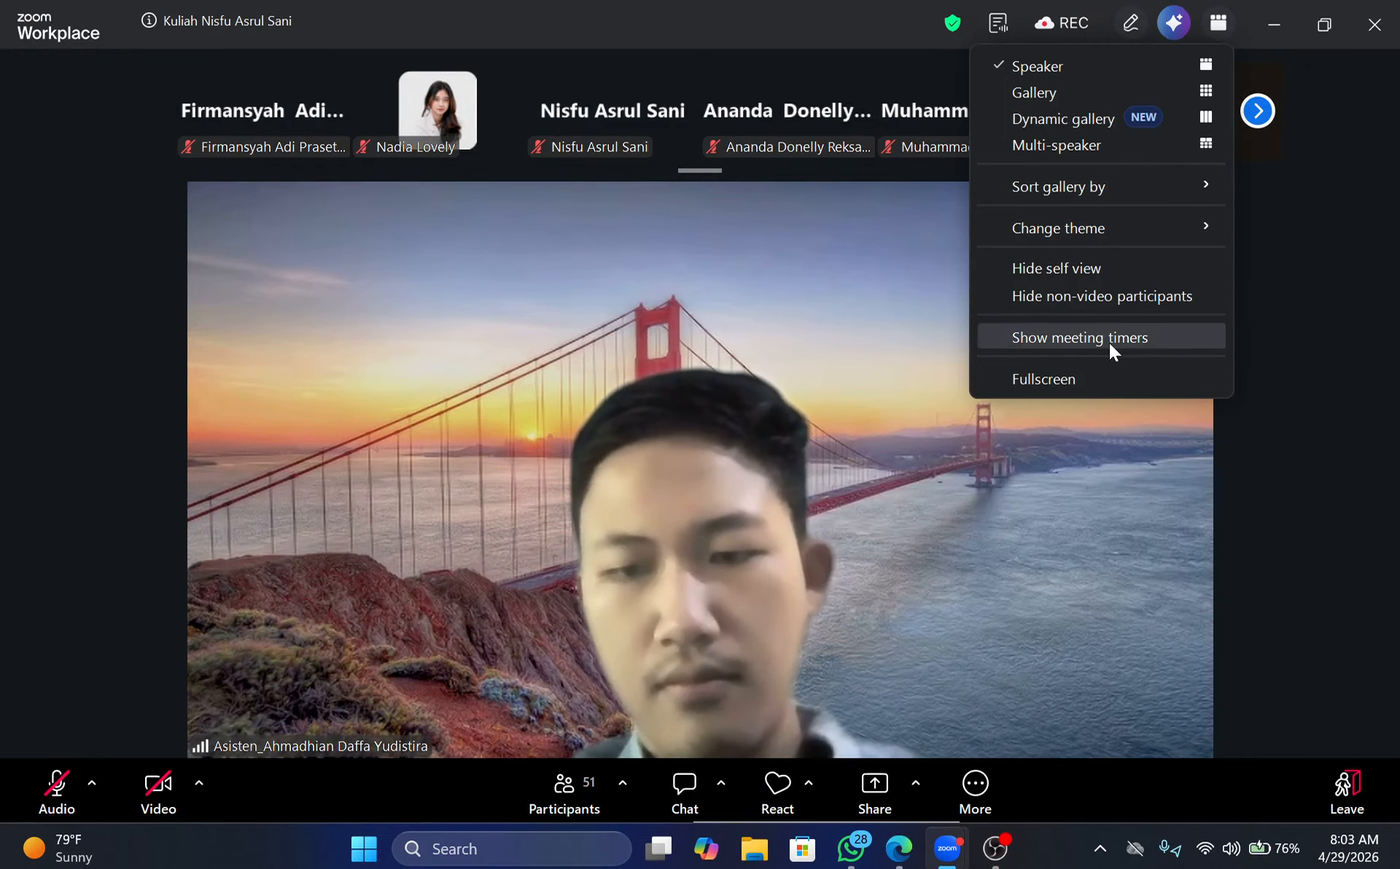
click(1109, 369)
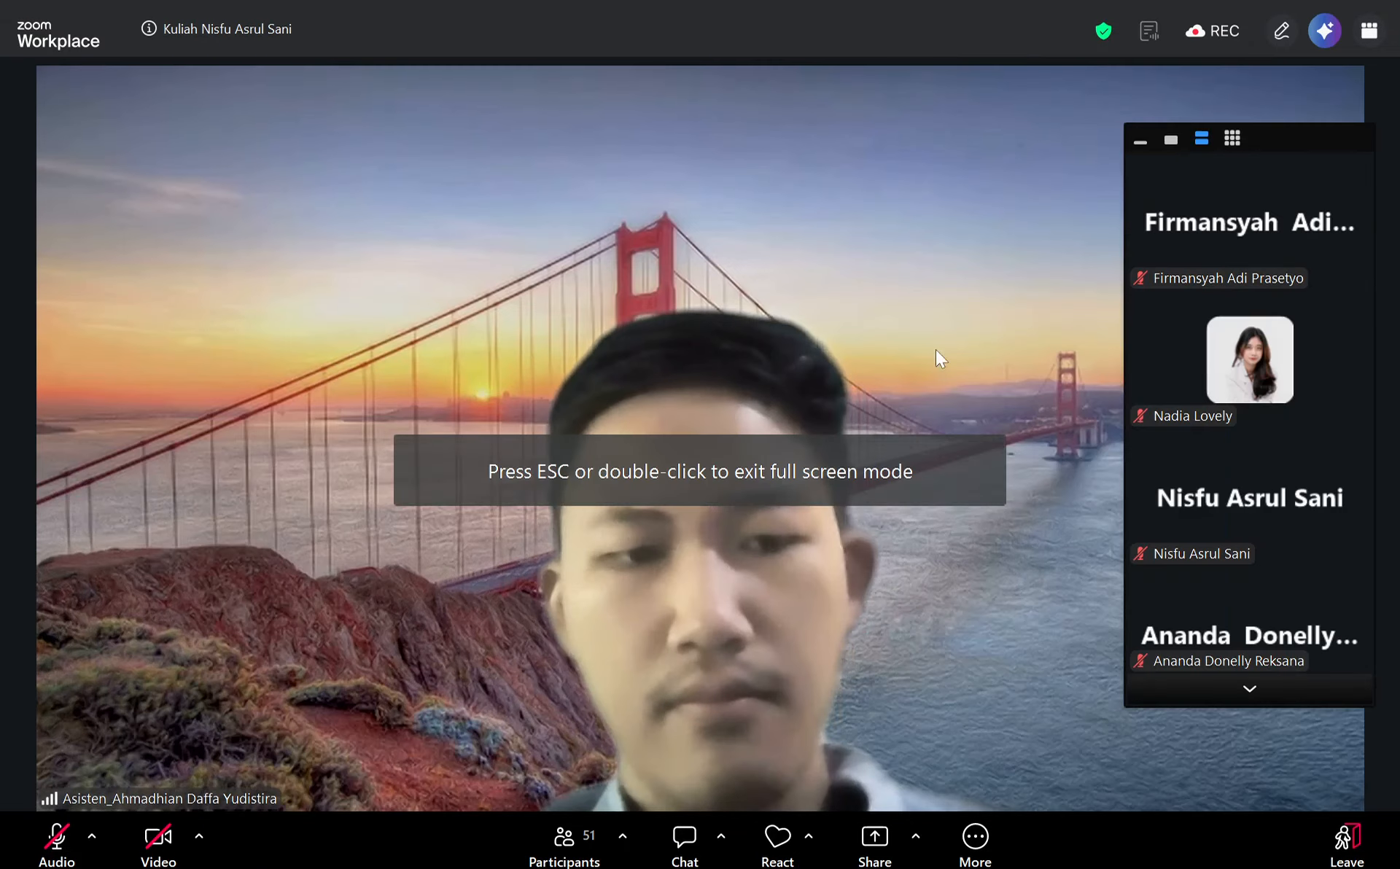
click(1140, 141)
drag(1324, 150, 1353, 65)
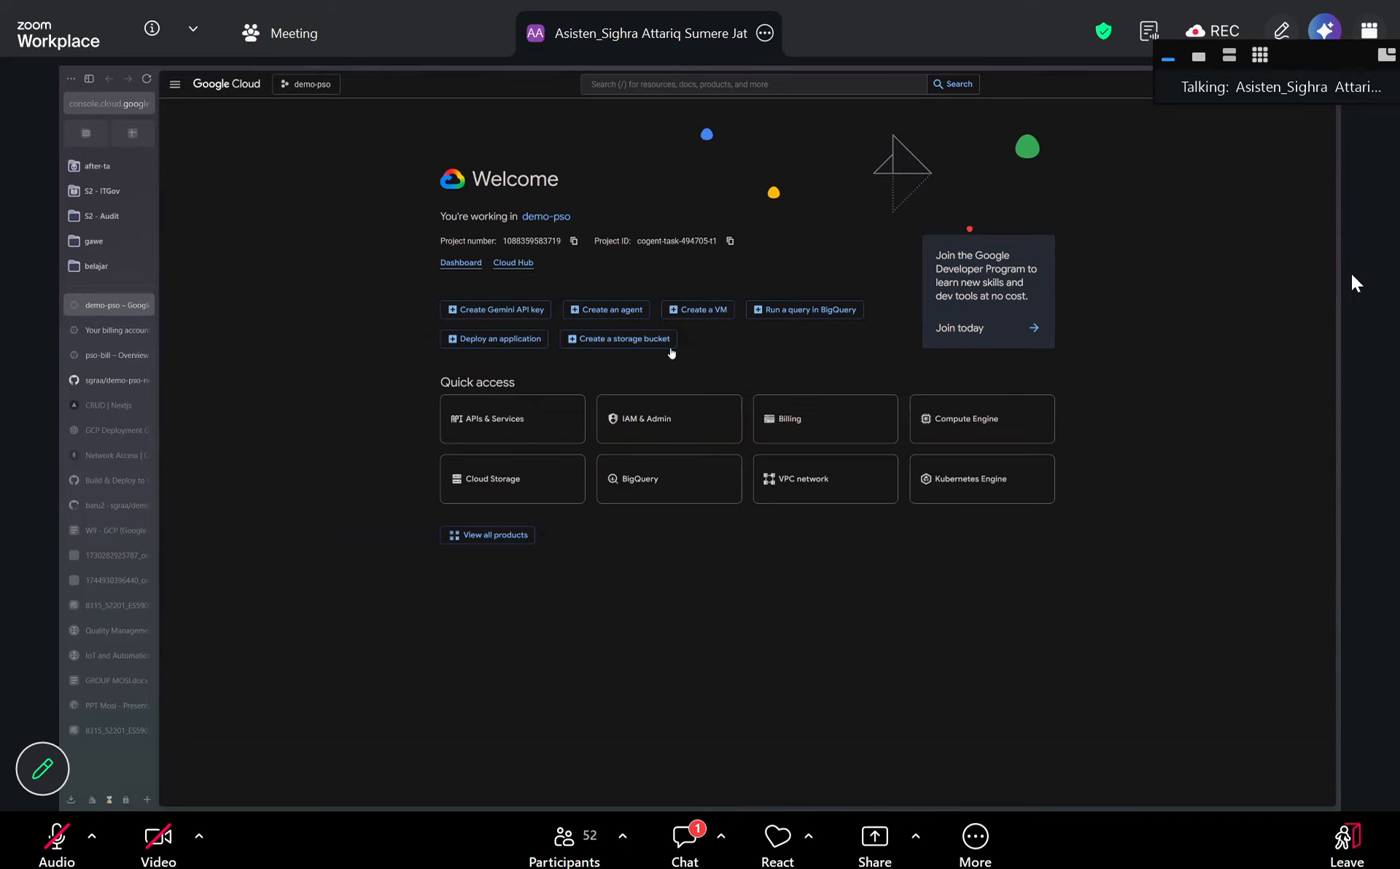
Raise the system volume by several levels to hear the shared-screen presentation.
key(XF86AudioRaiseVolume)
key(XF86AudioRaiseVolume)
key(XF86AudioRaiseVolume)
key(XF86AudioRaiseVolume)
key(XF86AudioRaiseVolume)
key(XF86AudioRaiseVolume)
key(XF86AudioRaiseVolume)
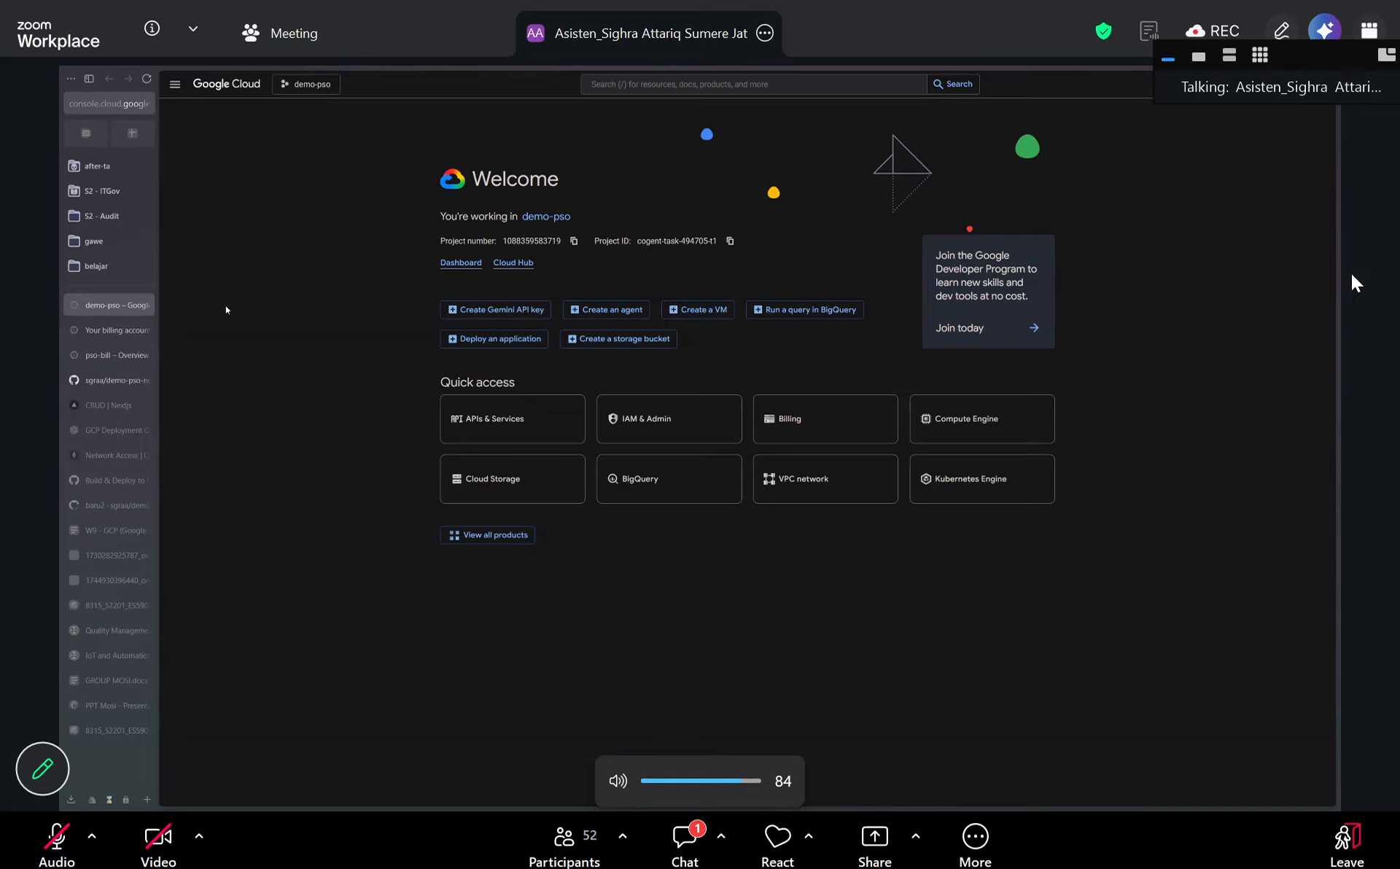
key(XF86AudioRaiseVolume)
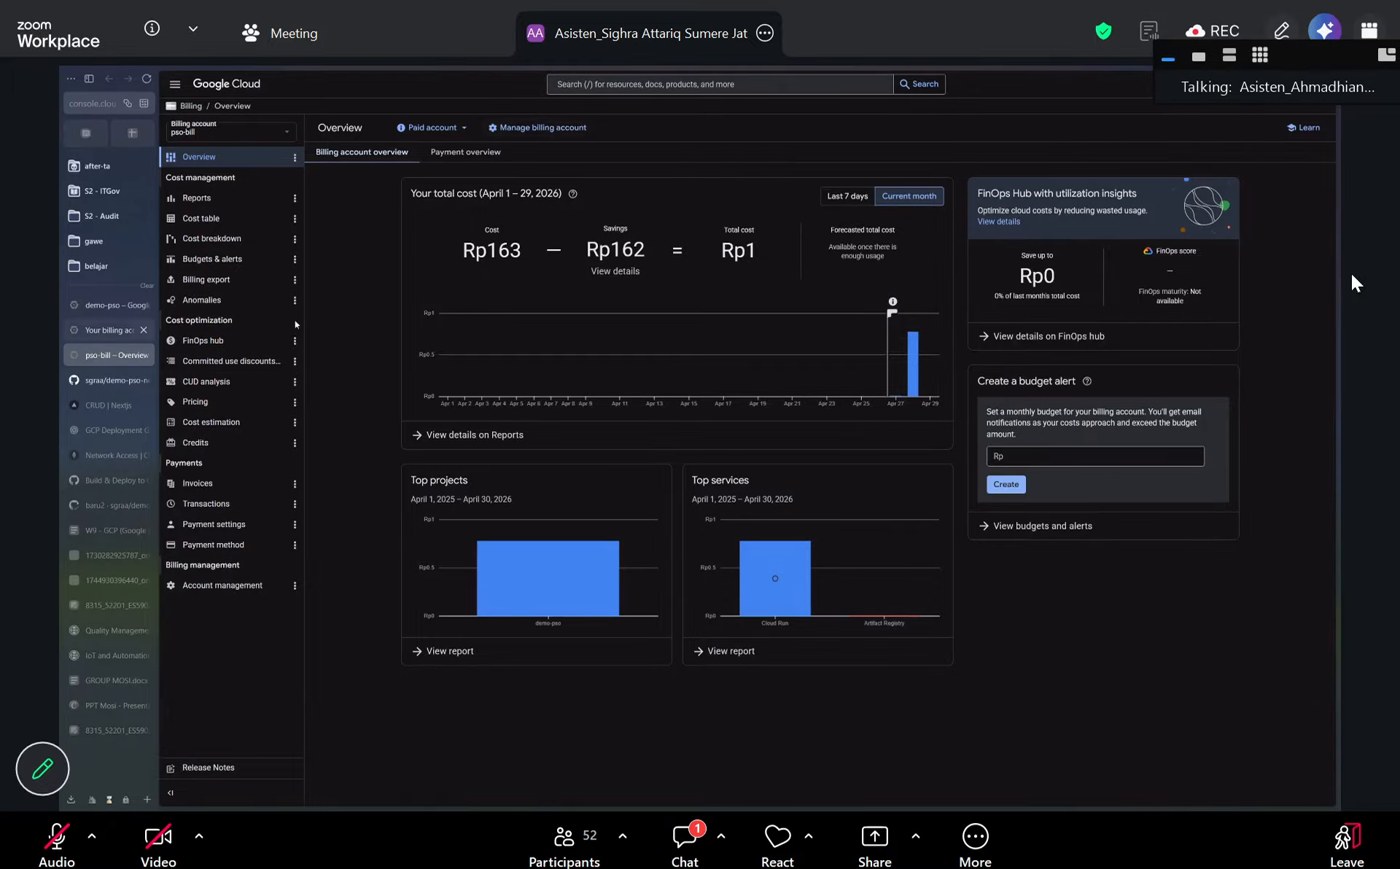
View the list of billing accounts and open the pso-bill account.
click(117, 331)
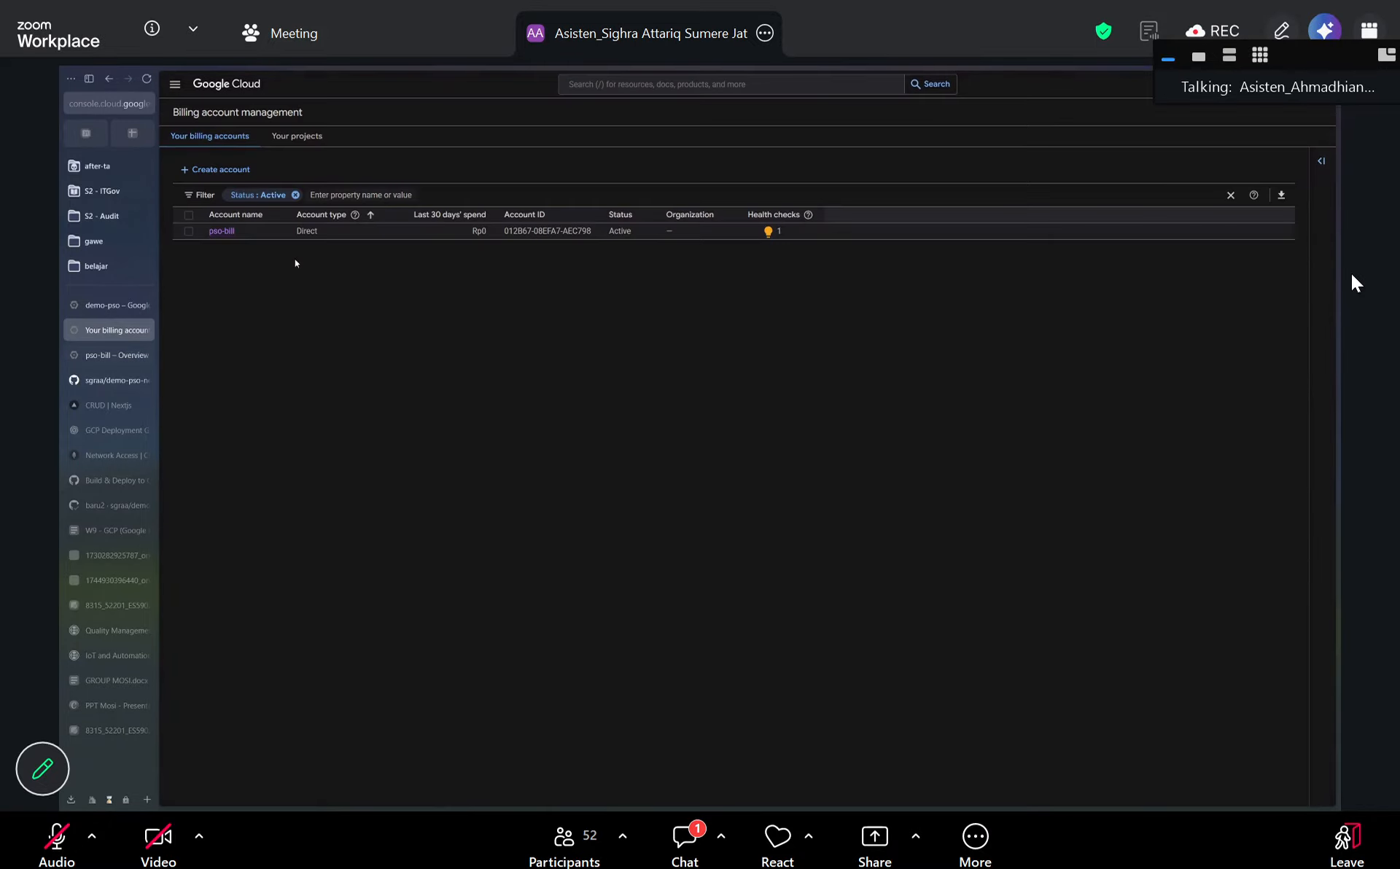
click(230, 232)
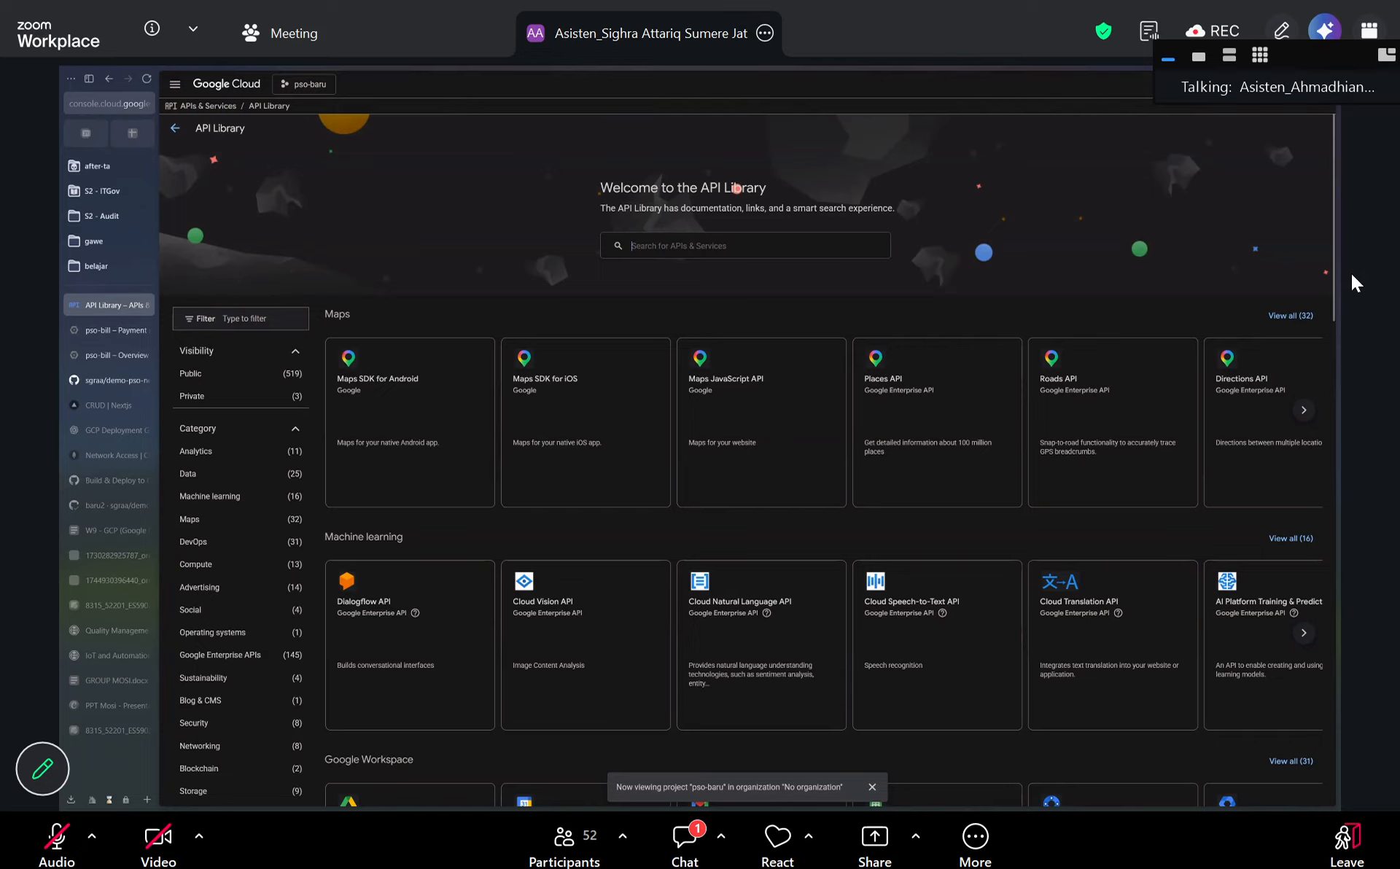
Search the API Library for "cloud run" and enable the Cloud Run Admin API for the pso-baru project.
click(693, 248)
text(clod)
text(d r)
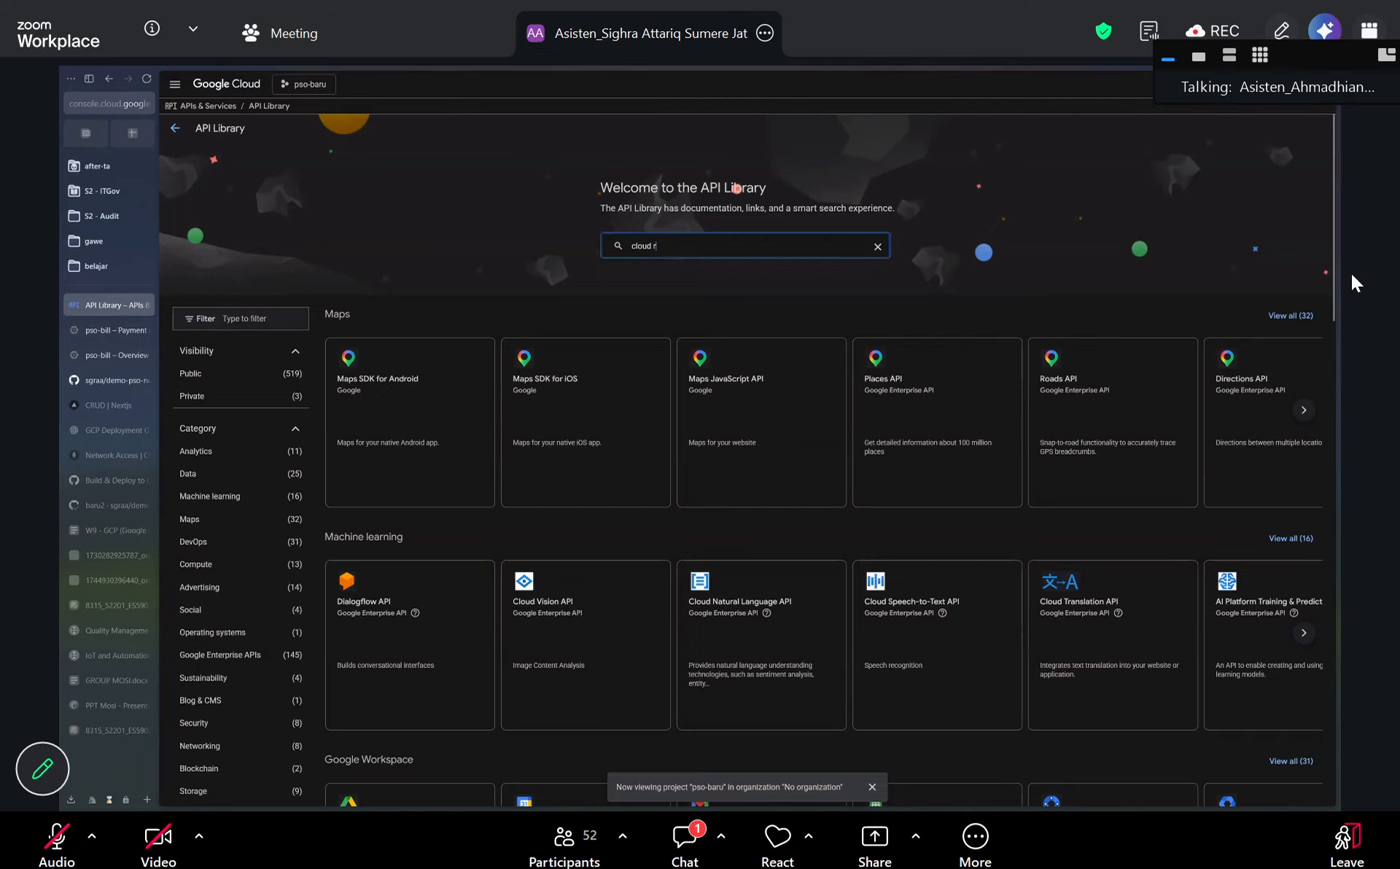
text(un)
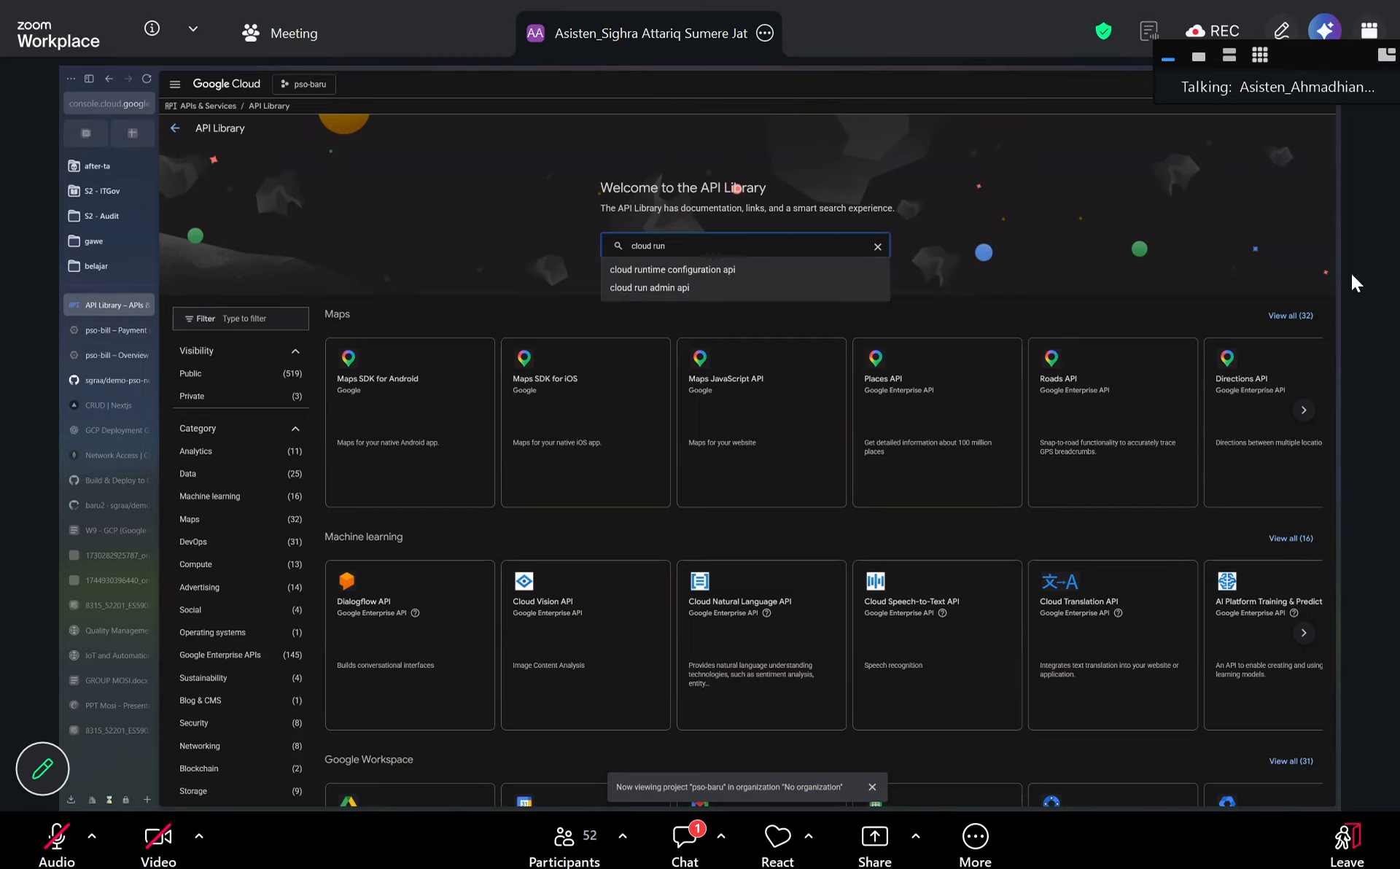
key(Return)
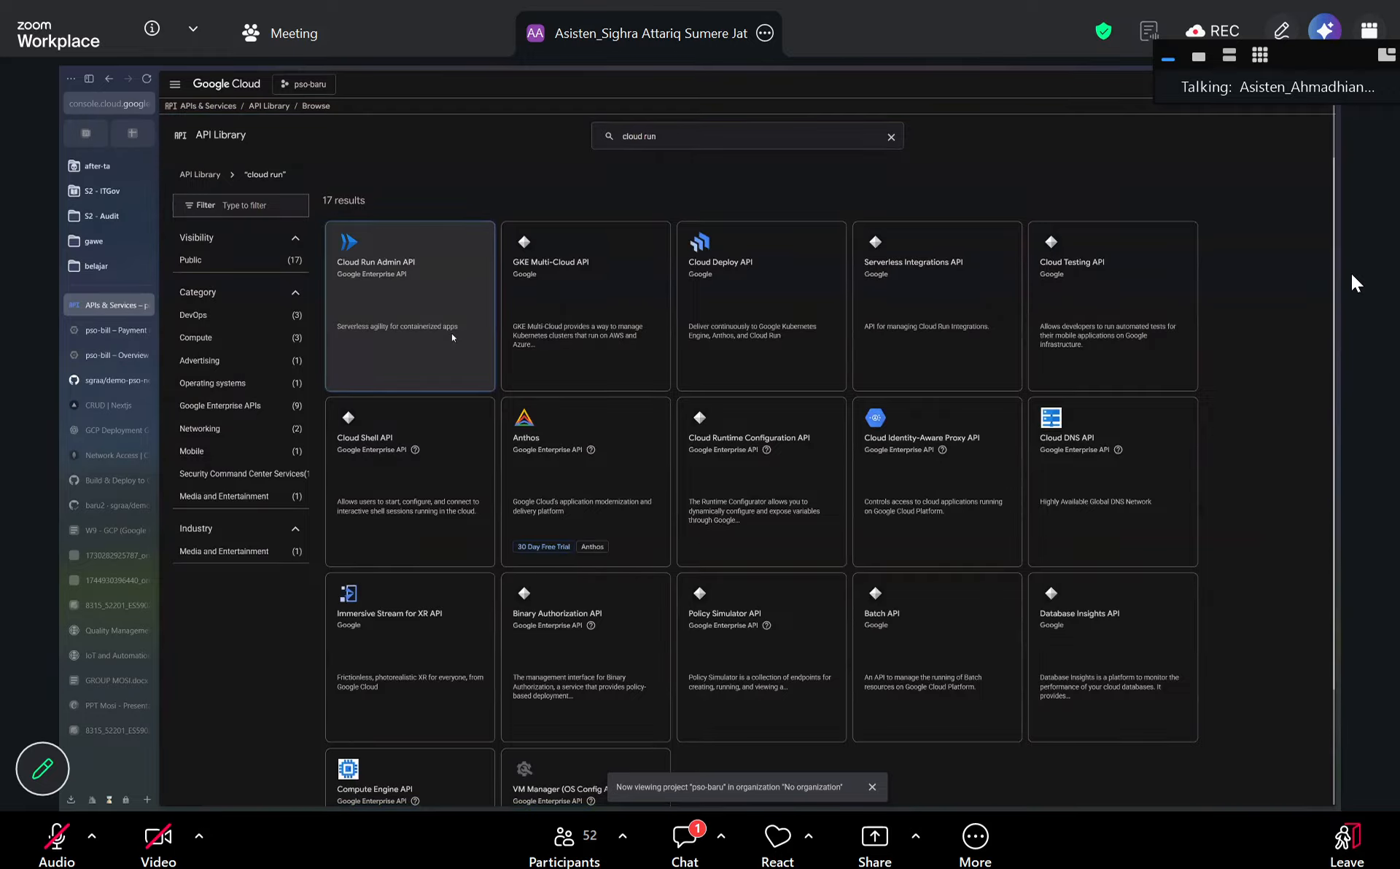
click(452, 335)
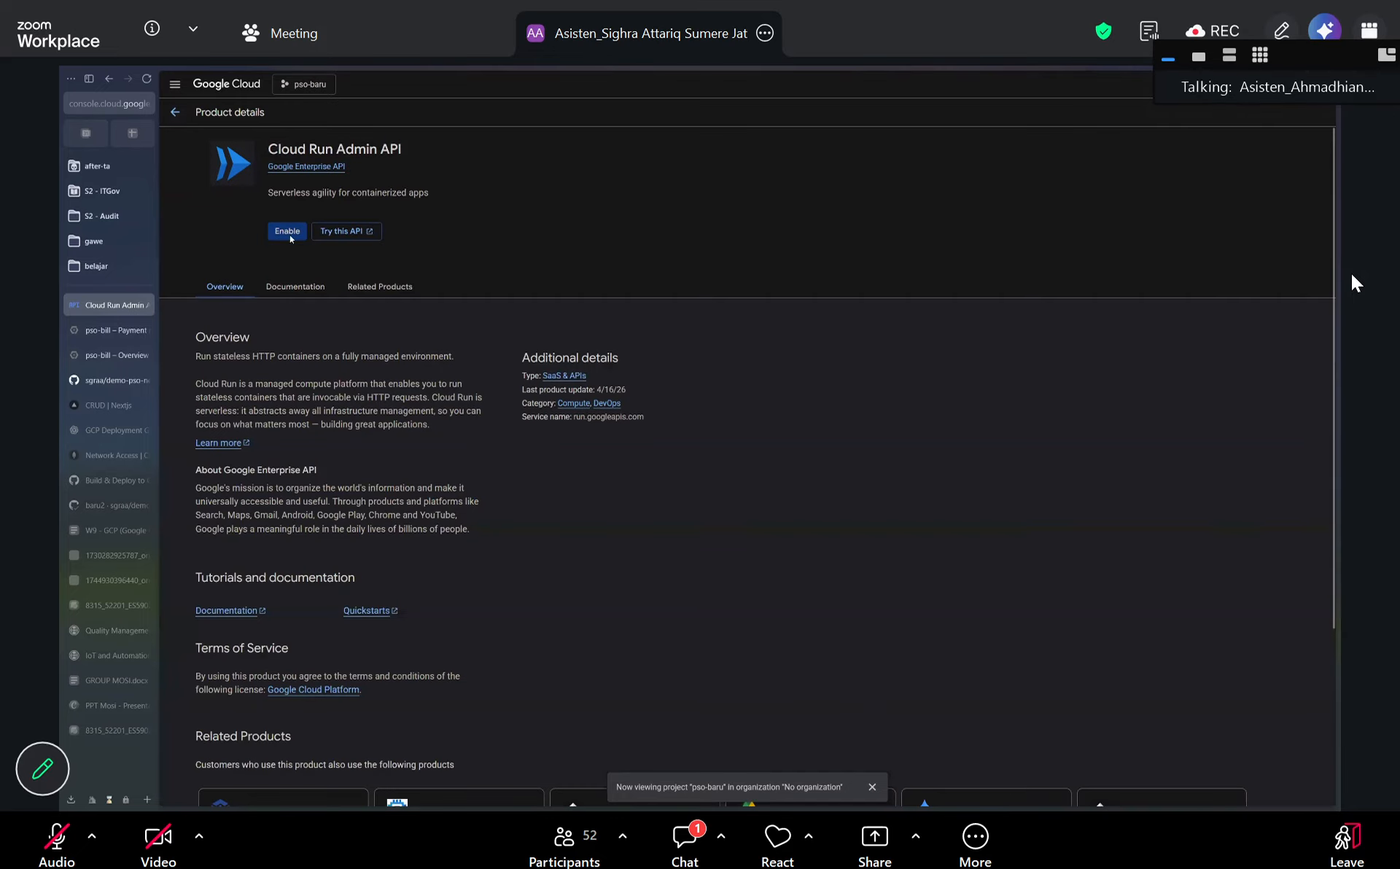
click(288, 231)
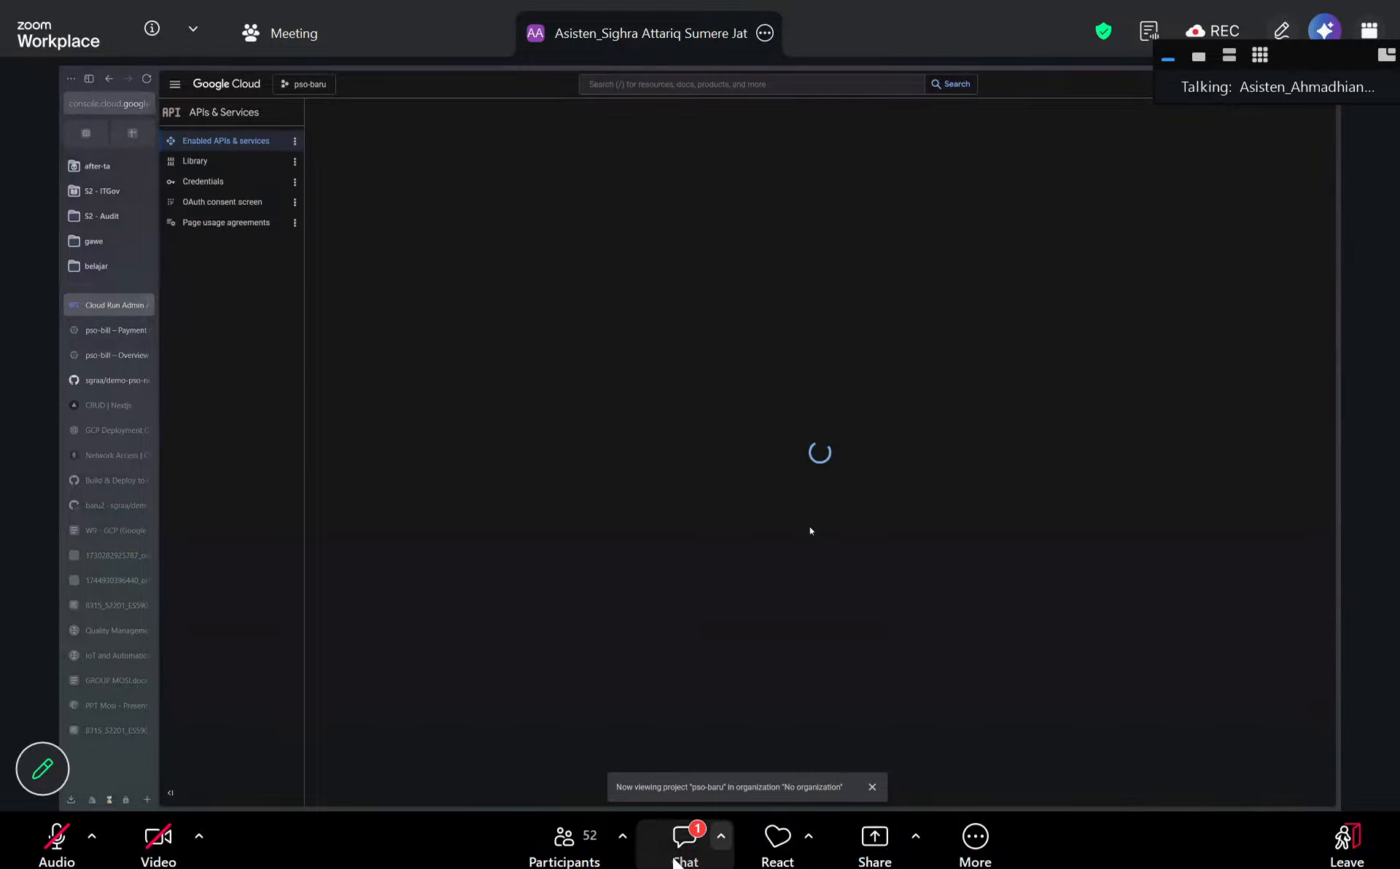
Check the new message in the Zoom meeting chat and close the chat window.
click(675, 858)
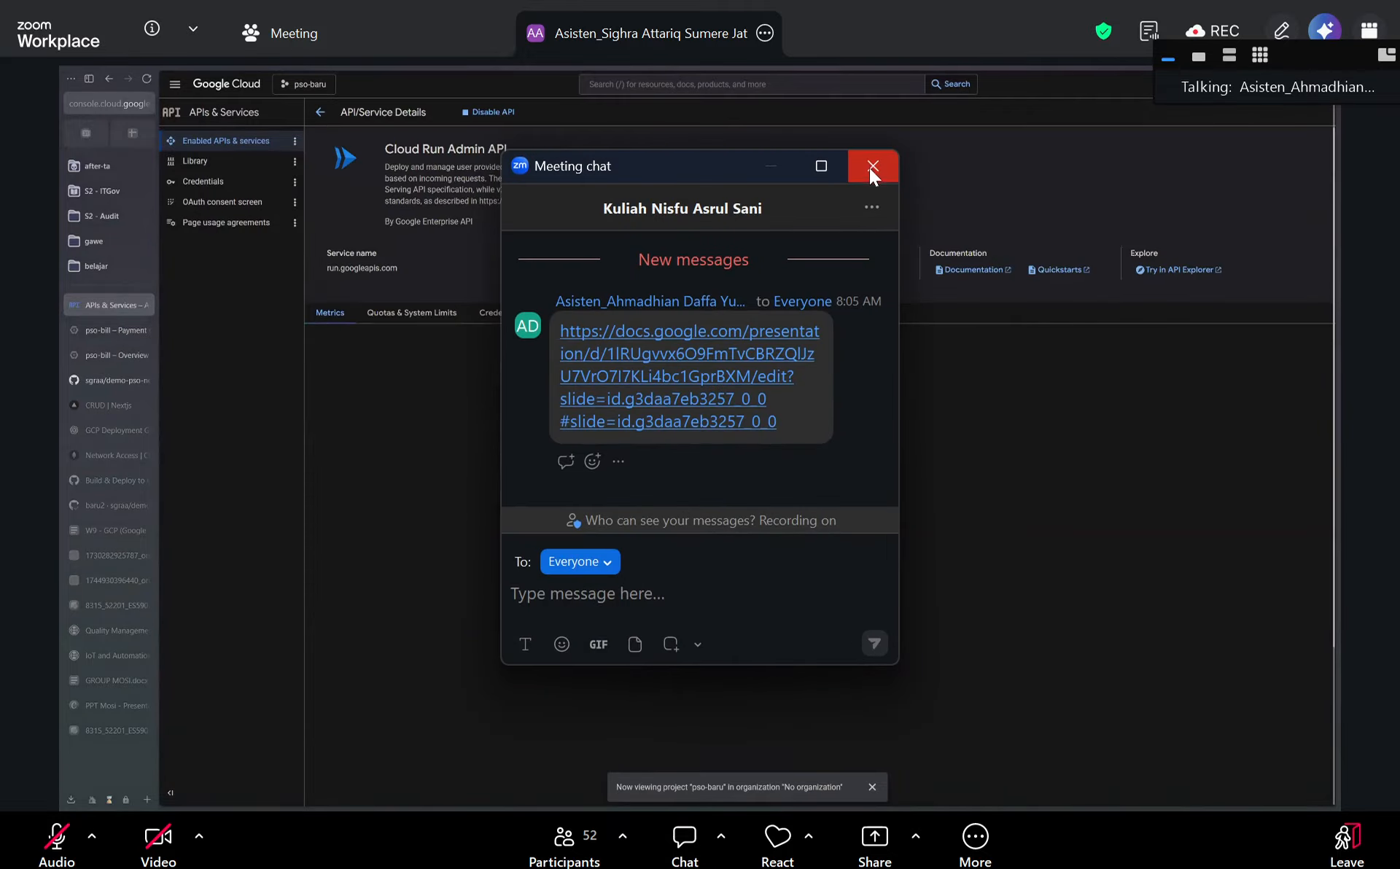
click(872, 168)
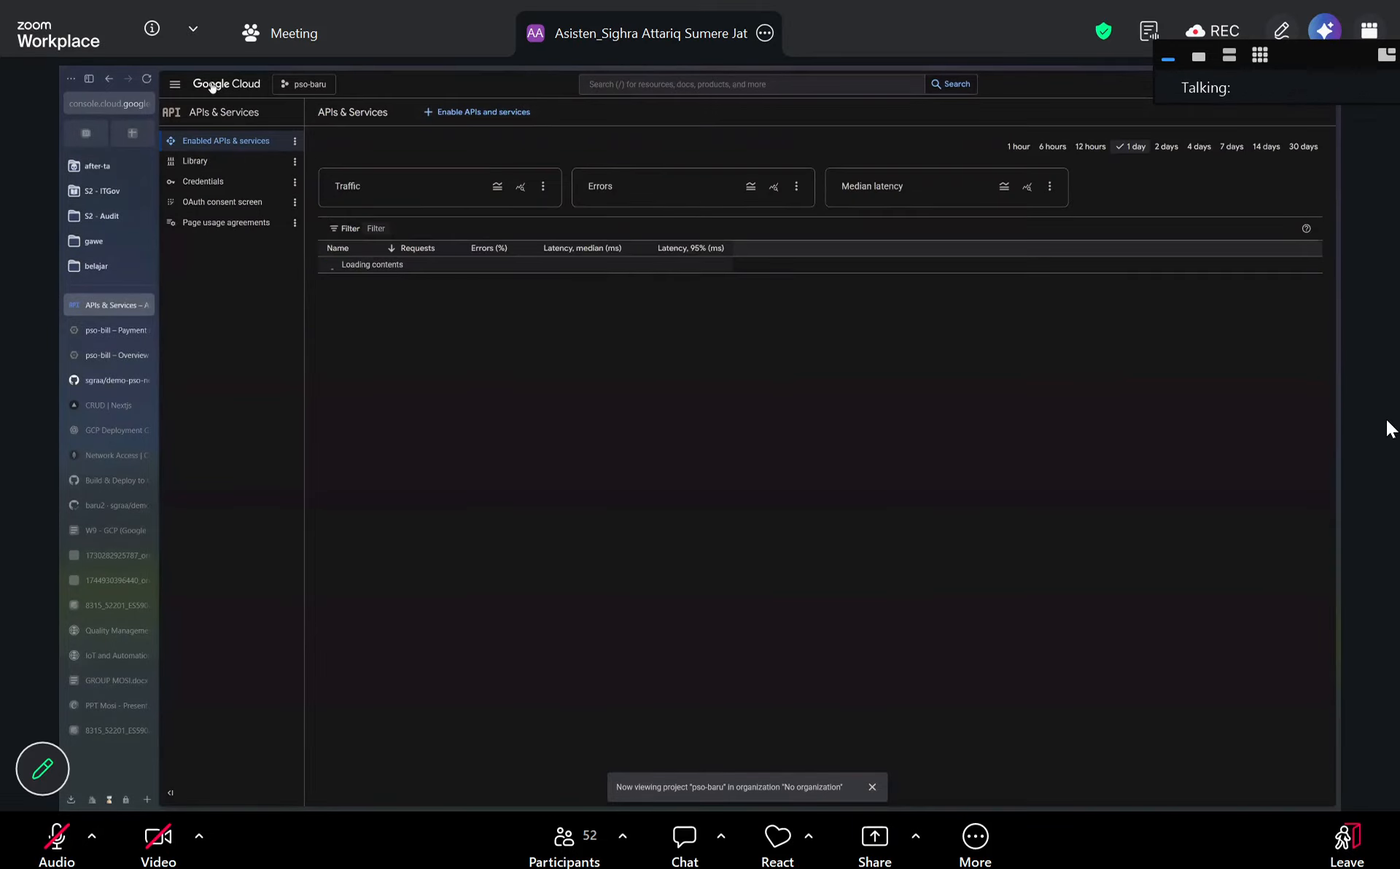
Search the API Library for "artifact registry api" and open the Artifact Registry API.
click(490, 113)
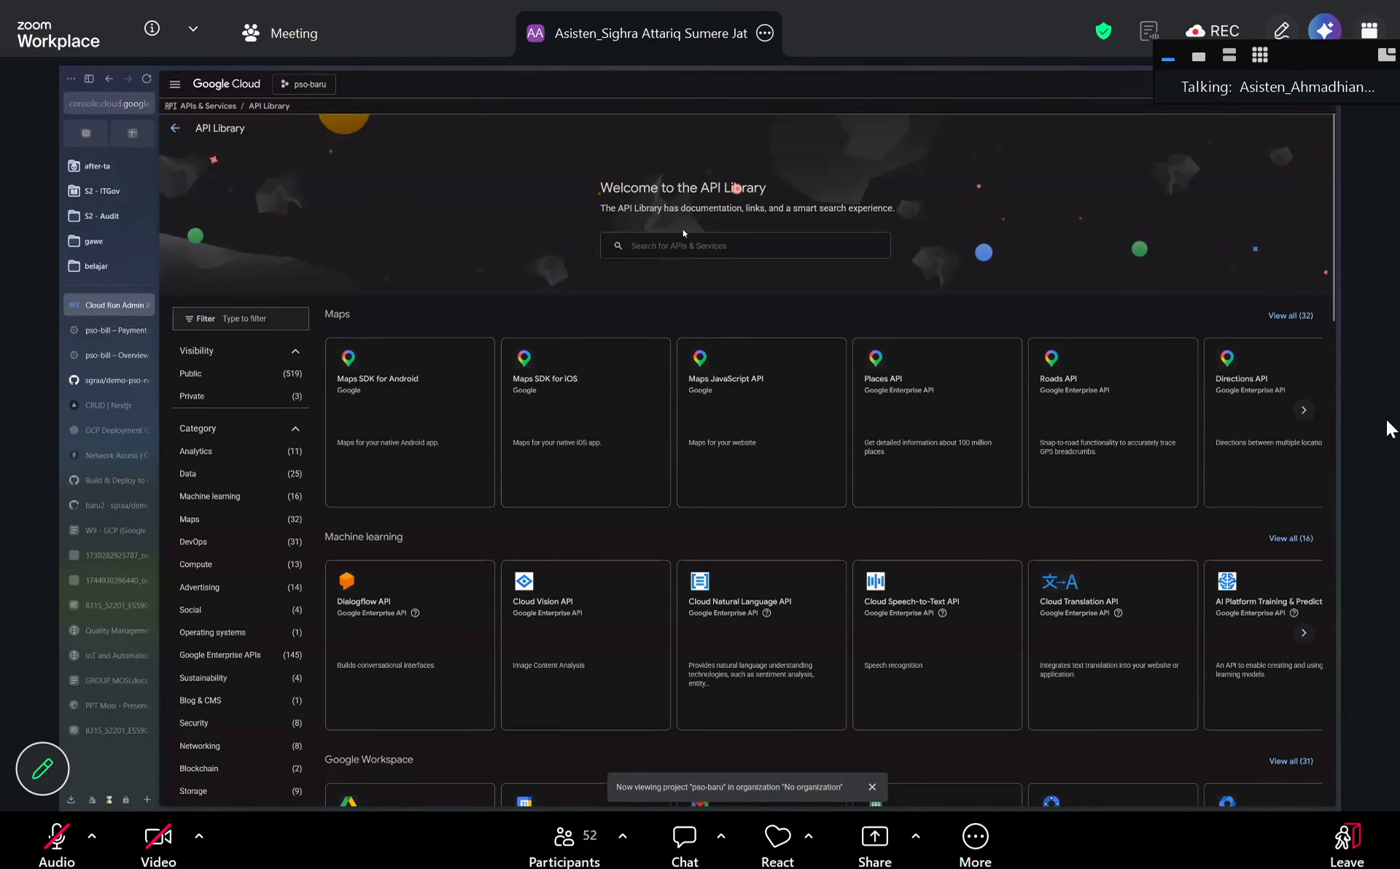
click(690, 244)
text(a)
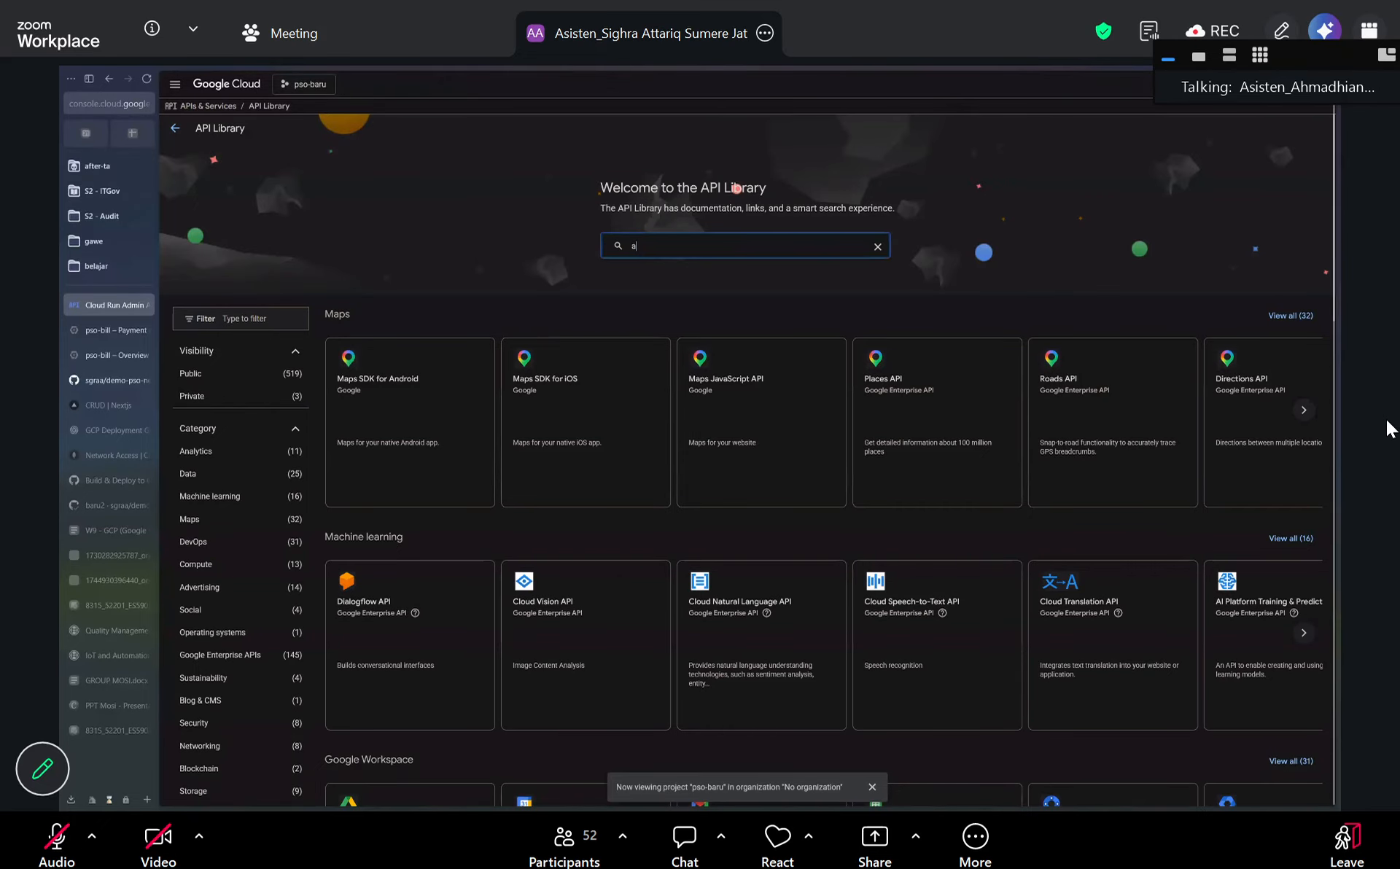
text(rtifa)
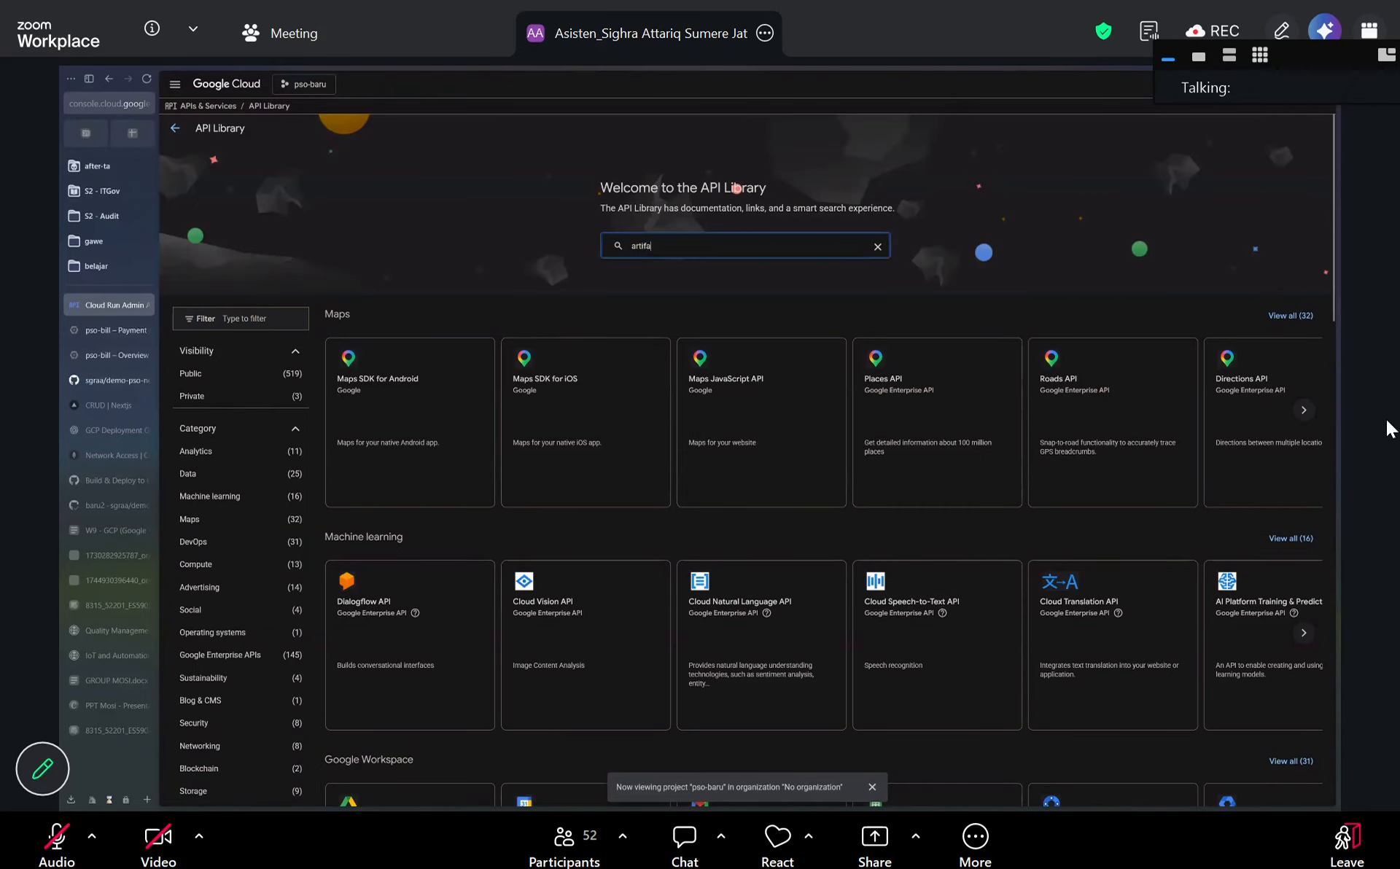
text(ct)
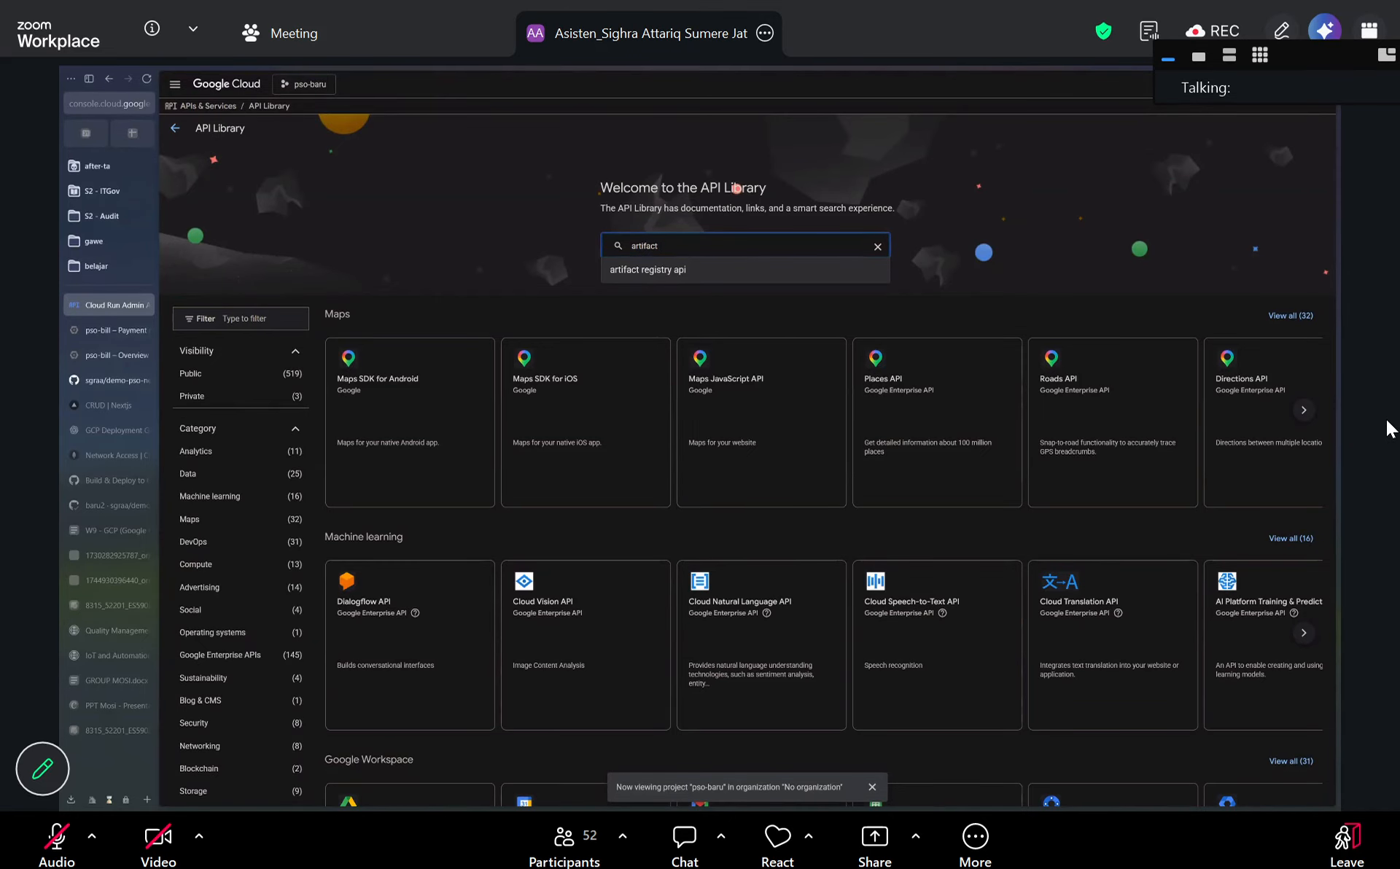
key(Down)
key(Return)
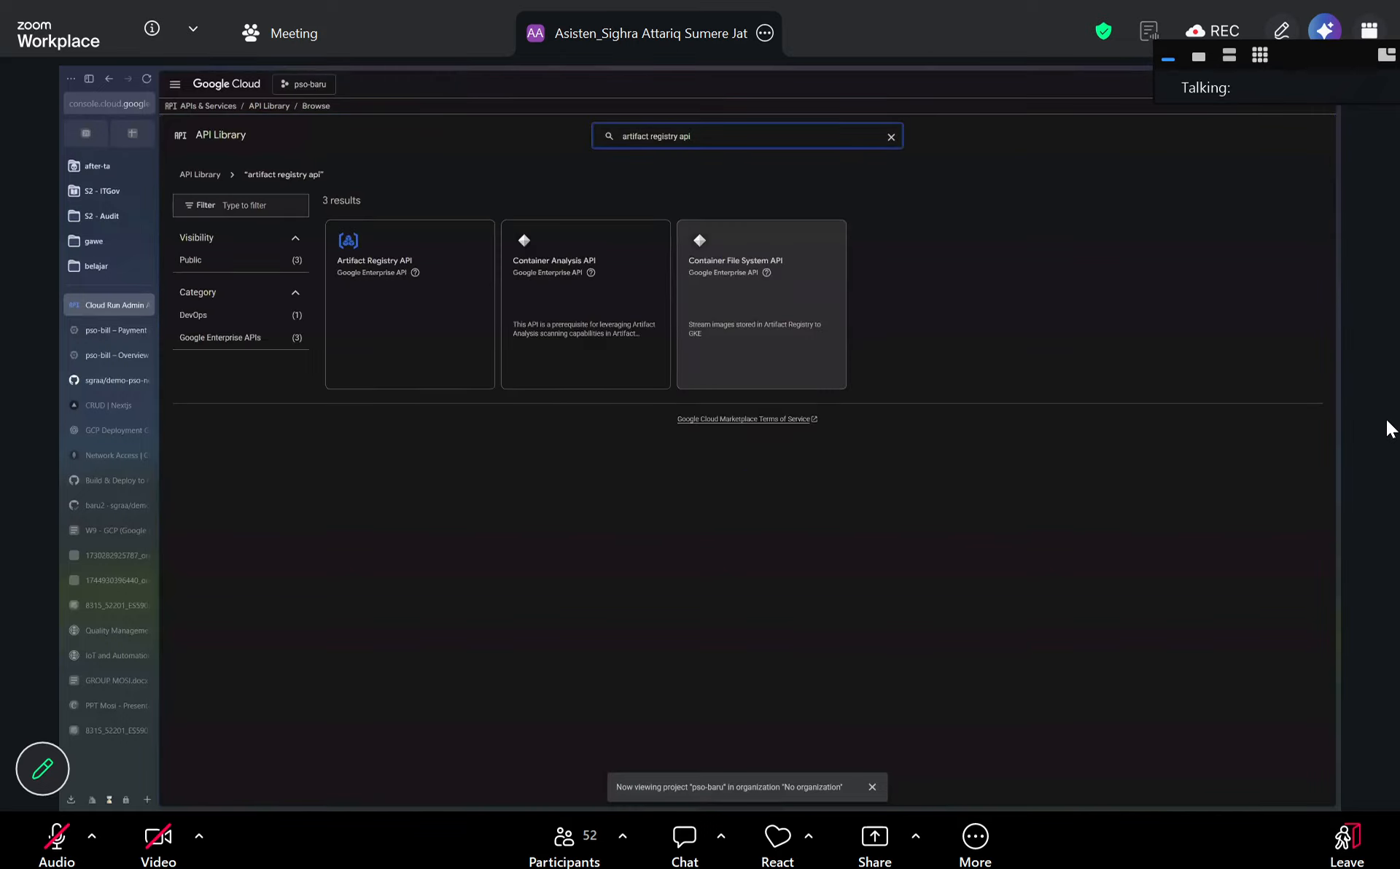
click(445, 298)
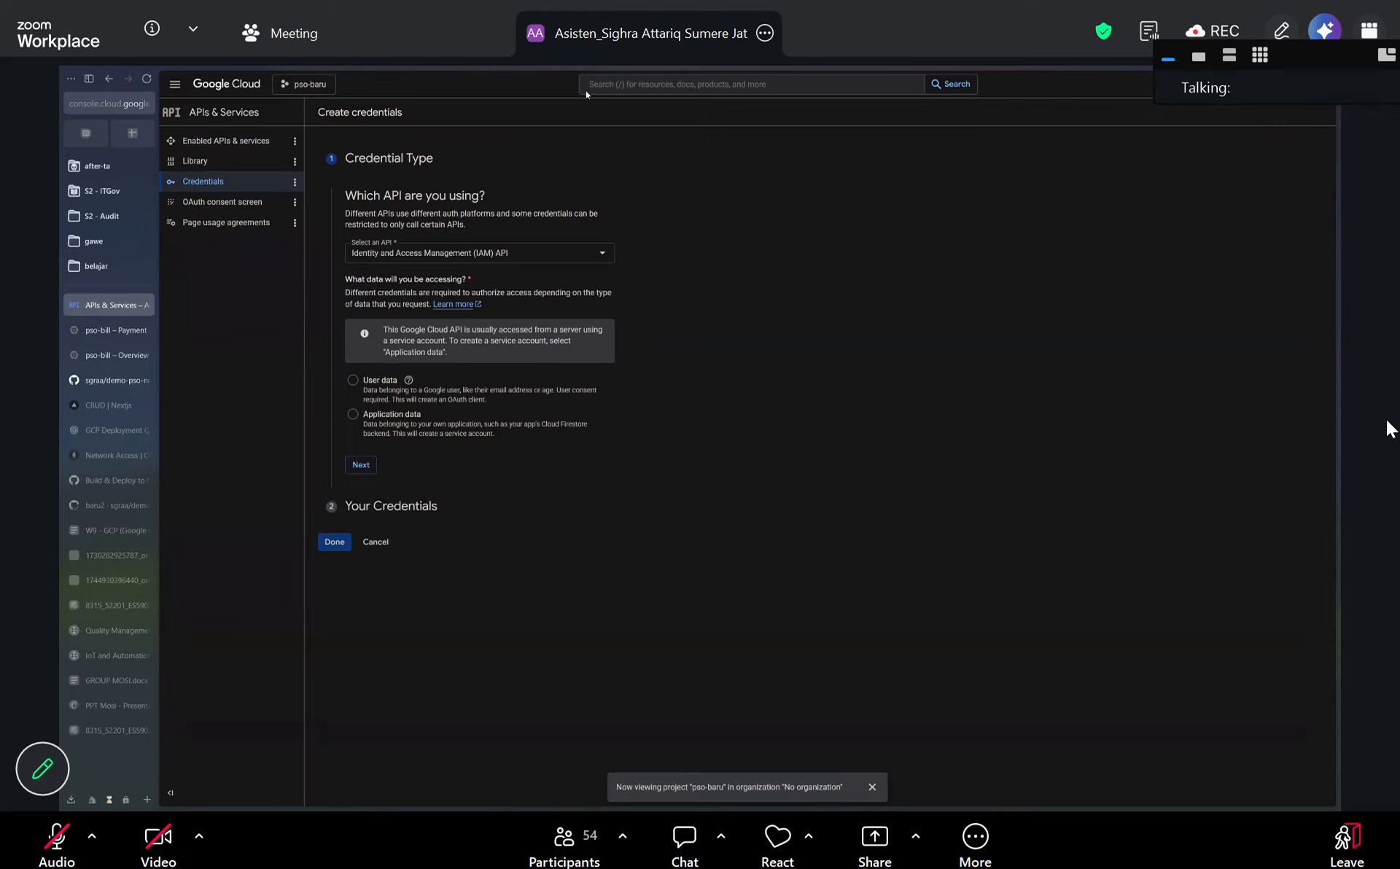
Search the Google Cloud console for "iam & admin" and open the IAM & Admin product.
click(607, 86)
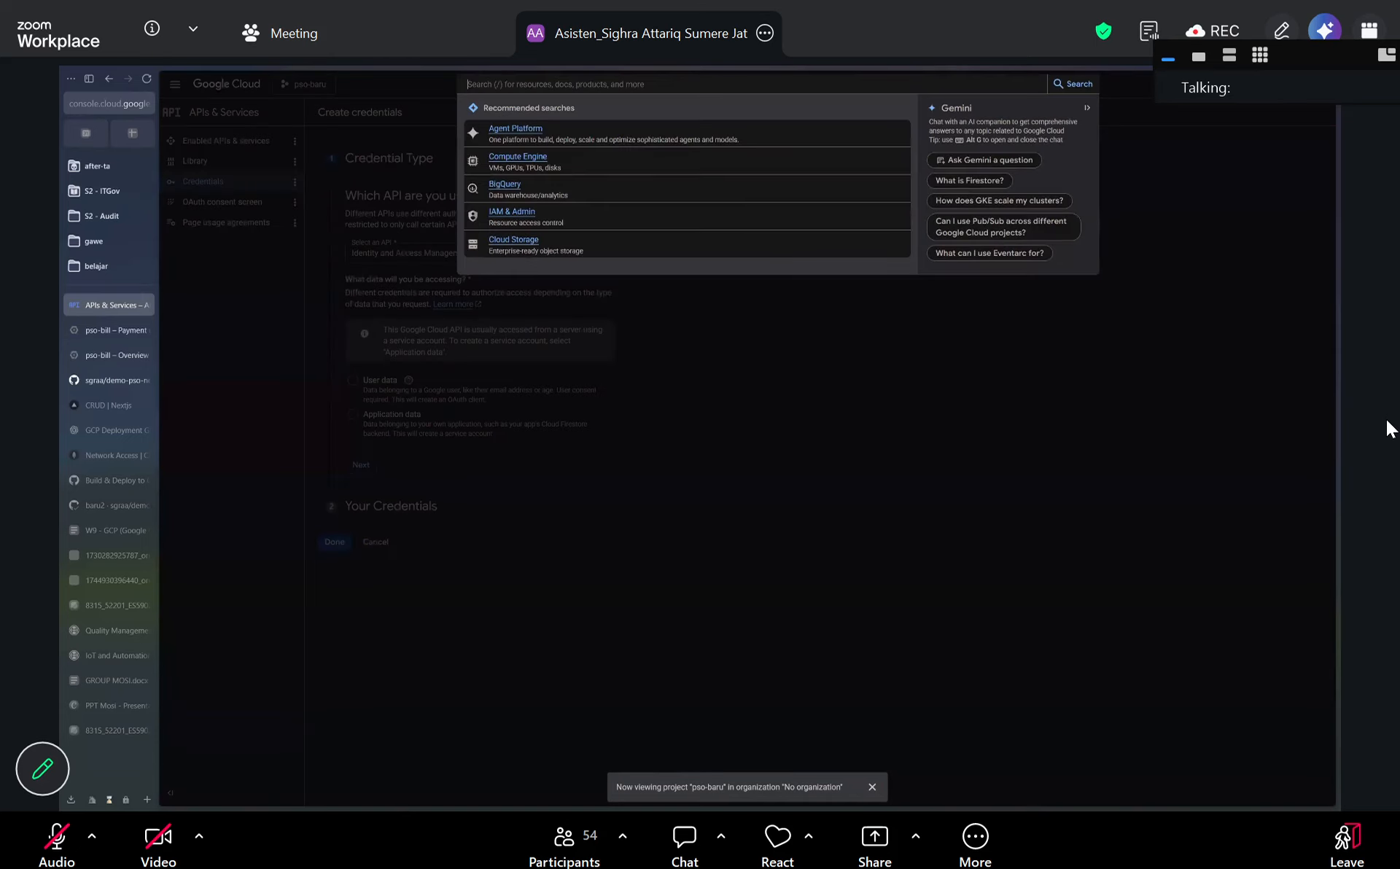
text(iam & admin)
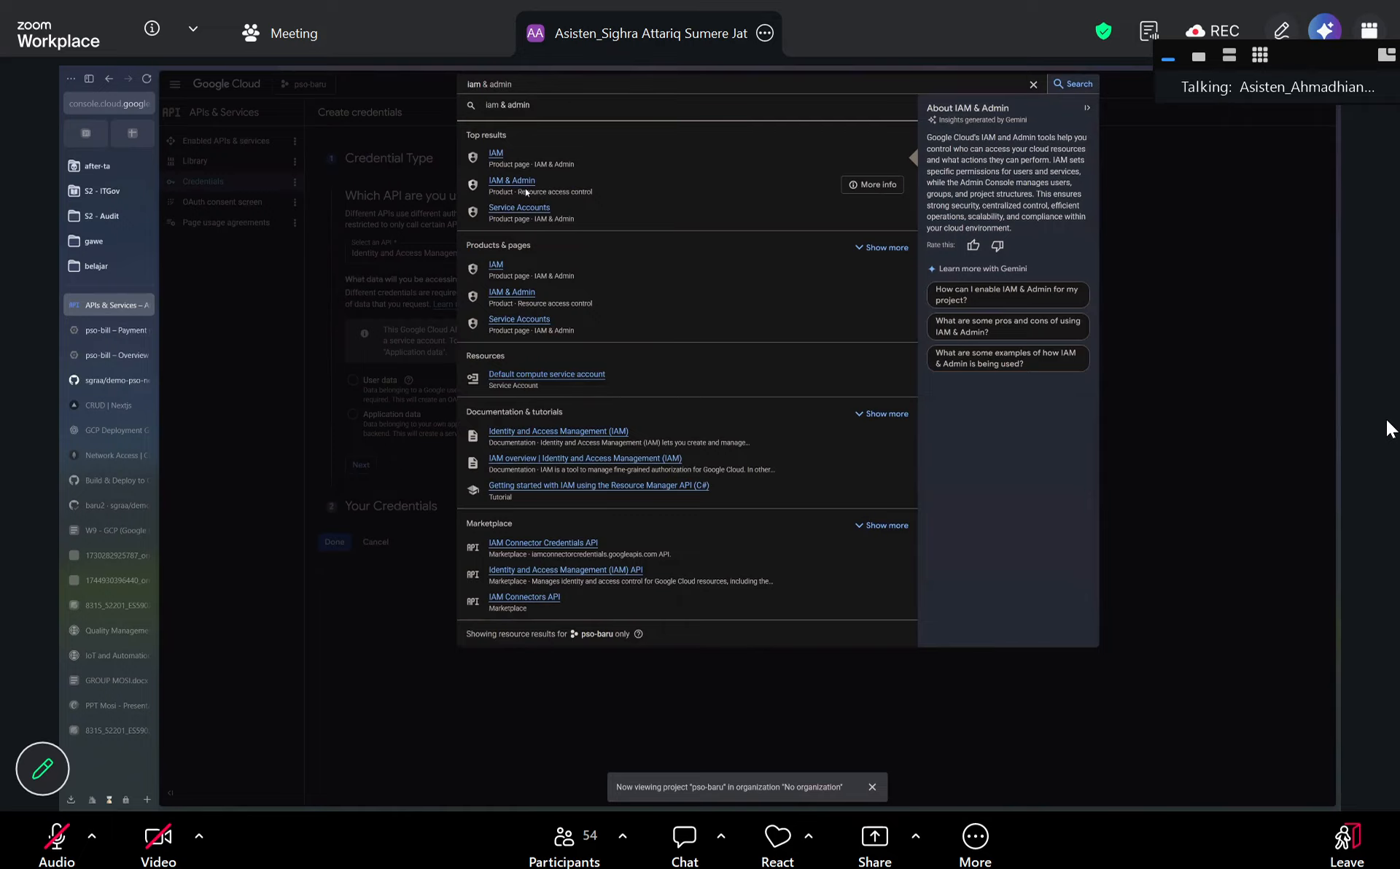
click(514, 187)
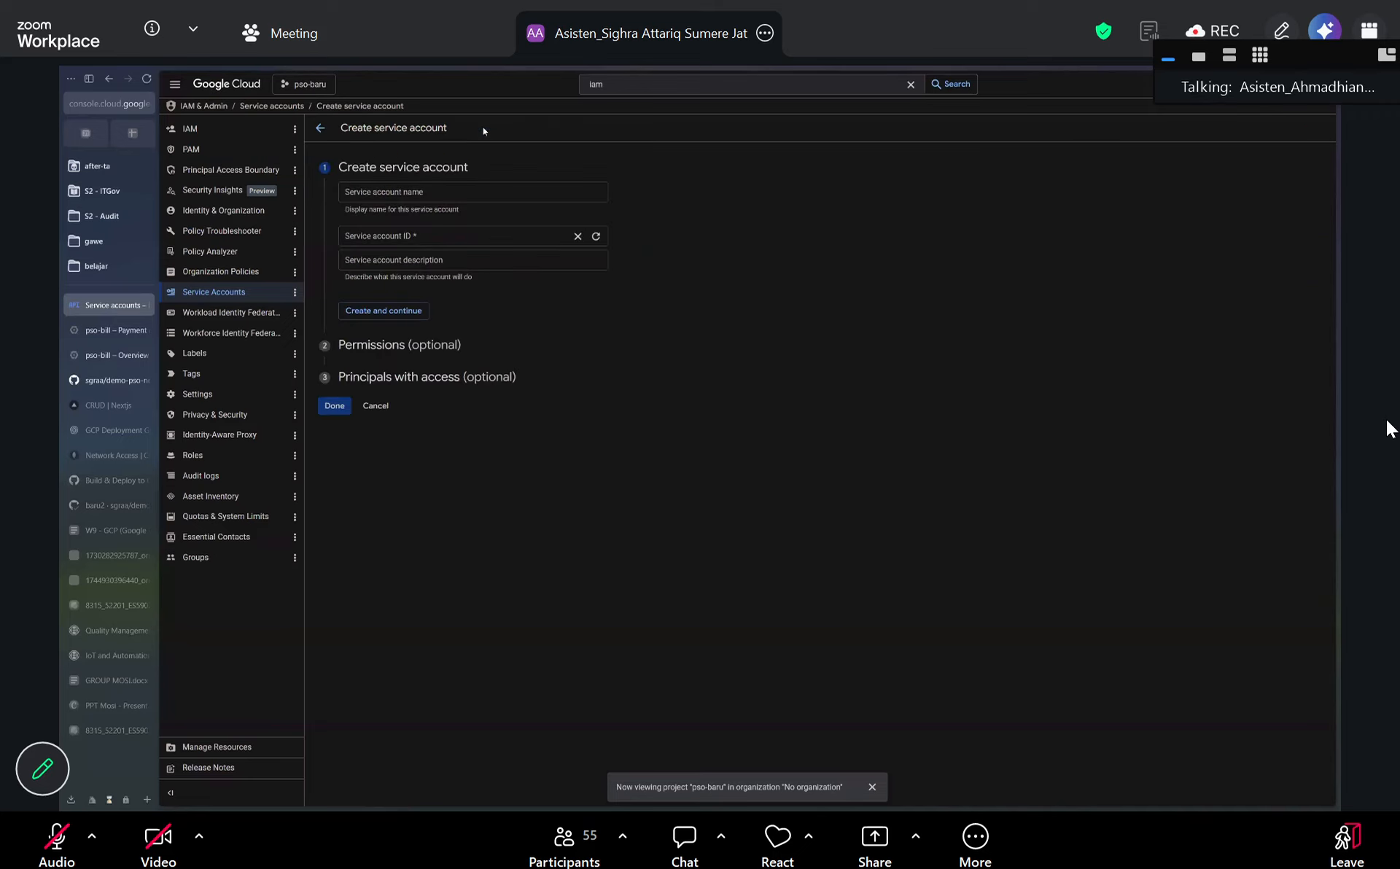
Create a service account with both its name and ID set to psobaru, and continue to its permissions.
click(493, 191)
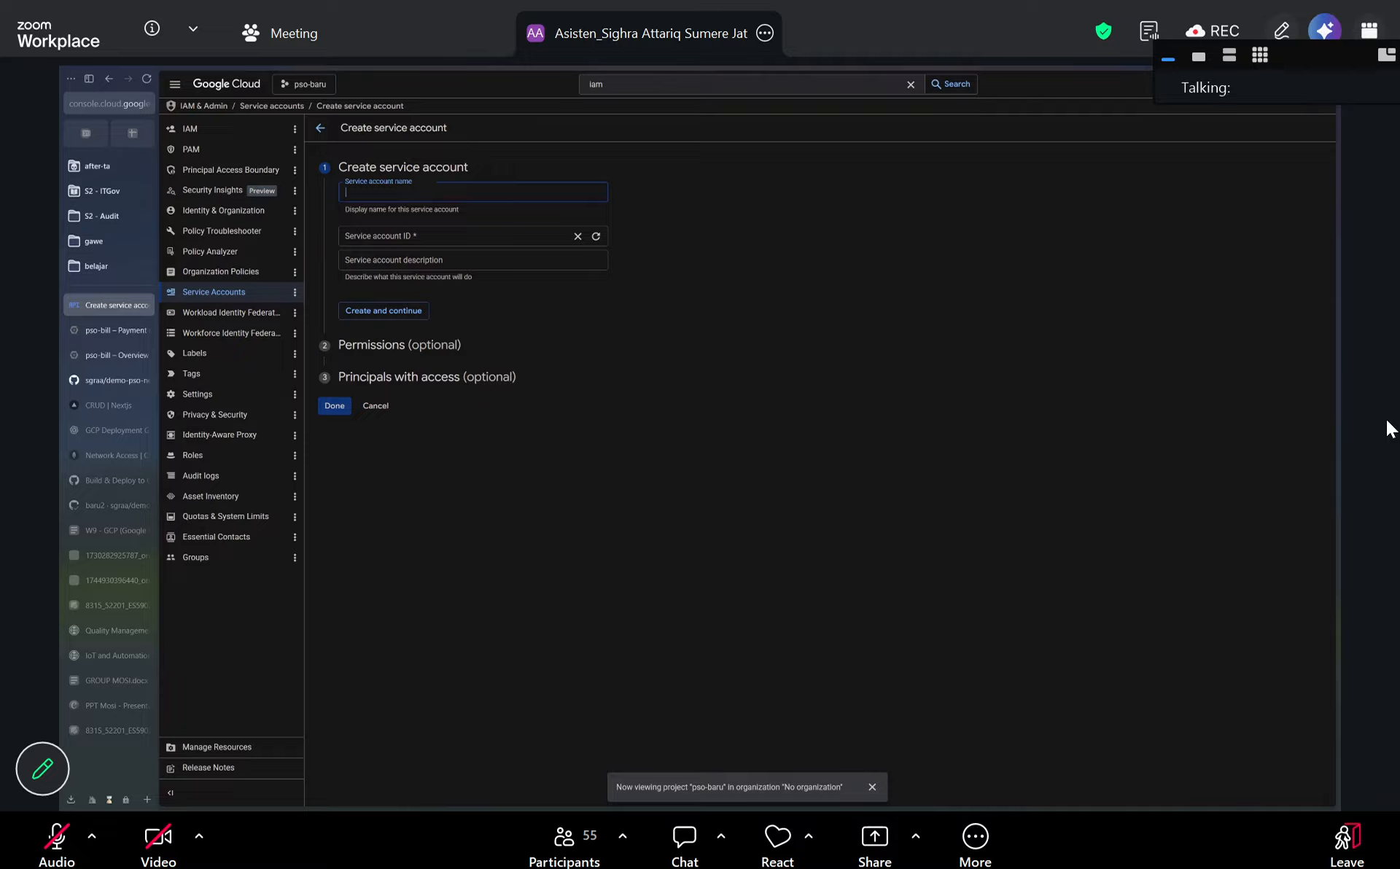
text(so)
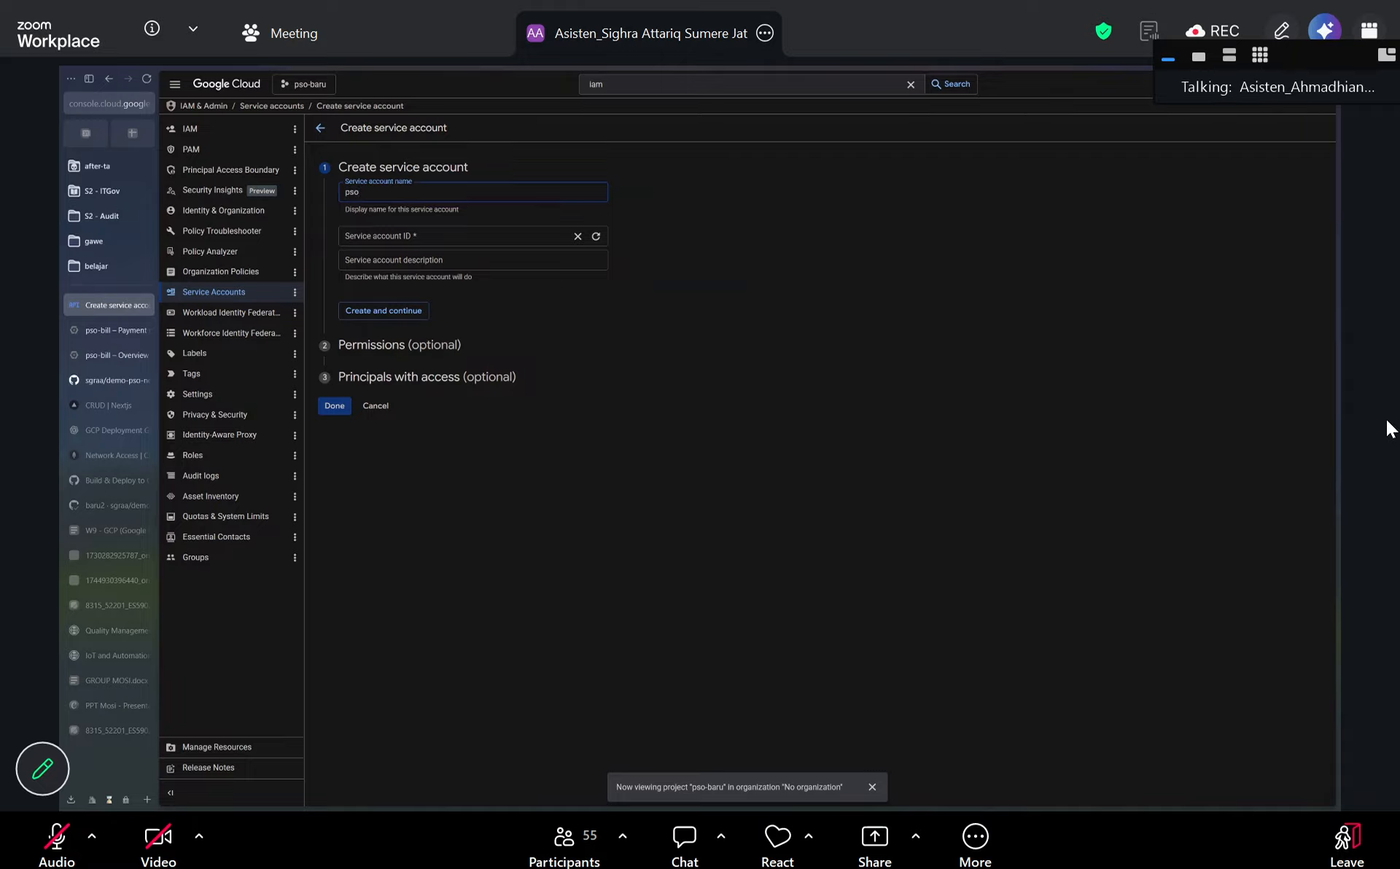
text(baru)
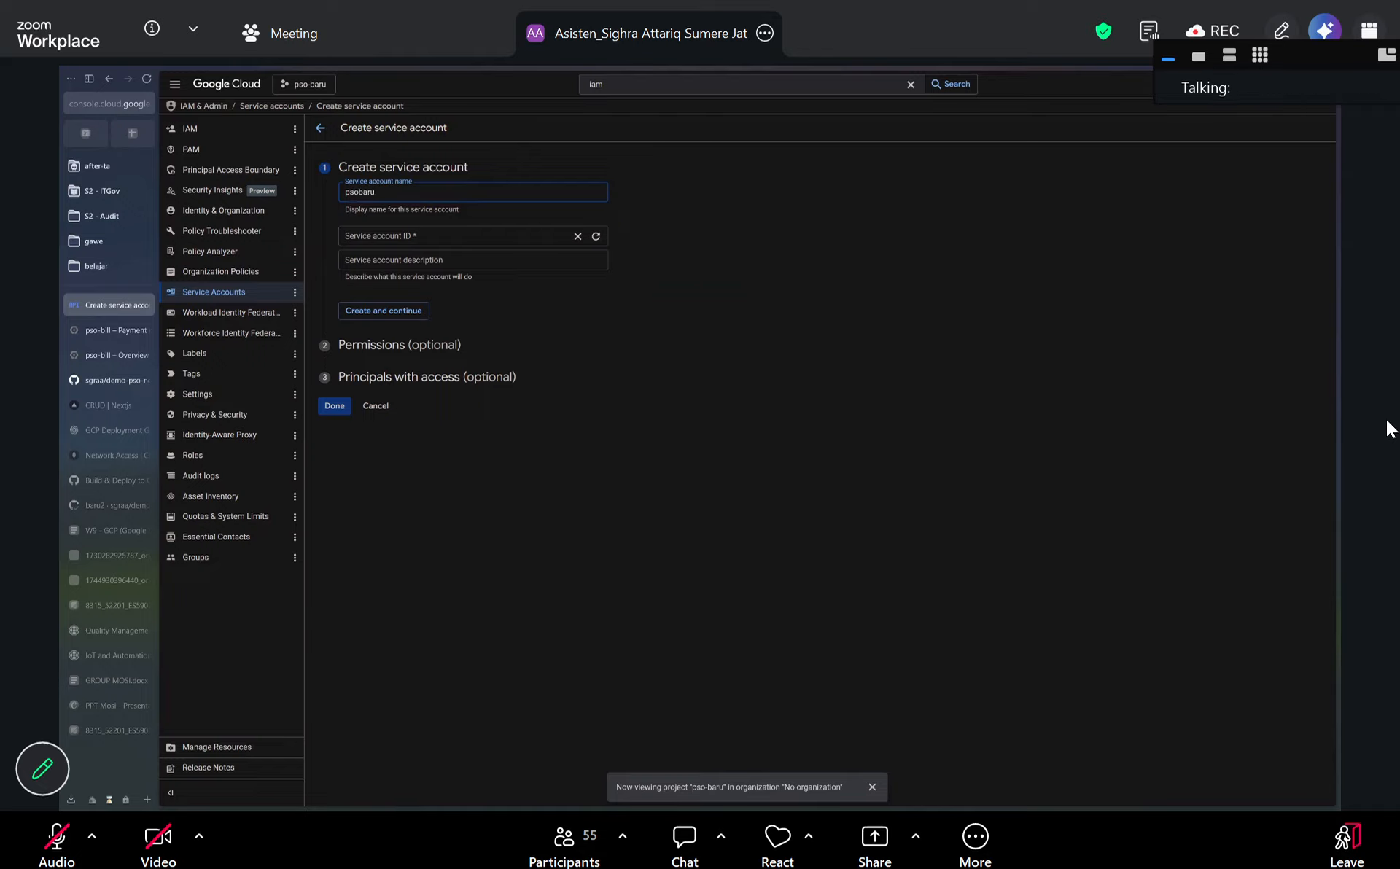
click(501, 238)
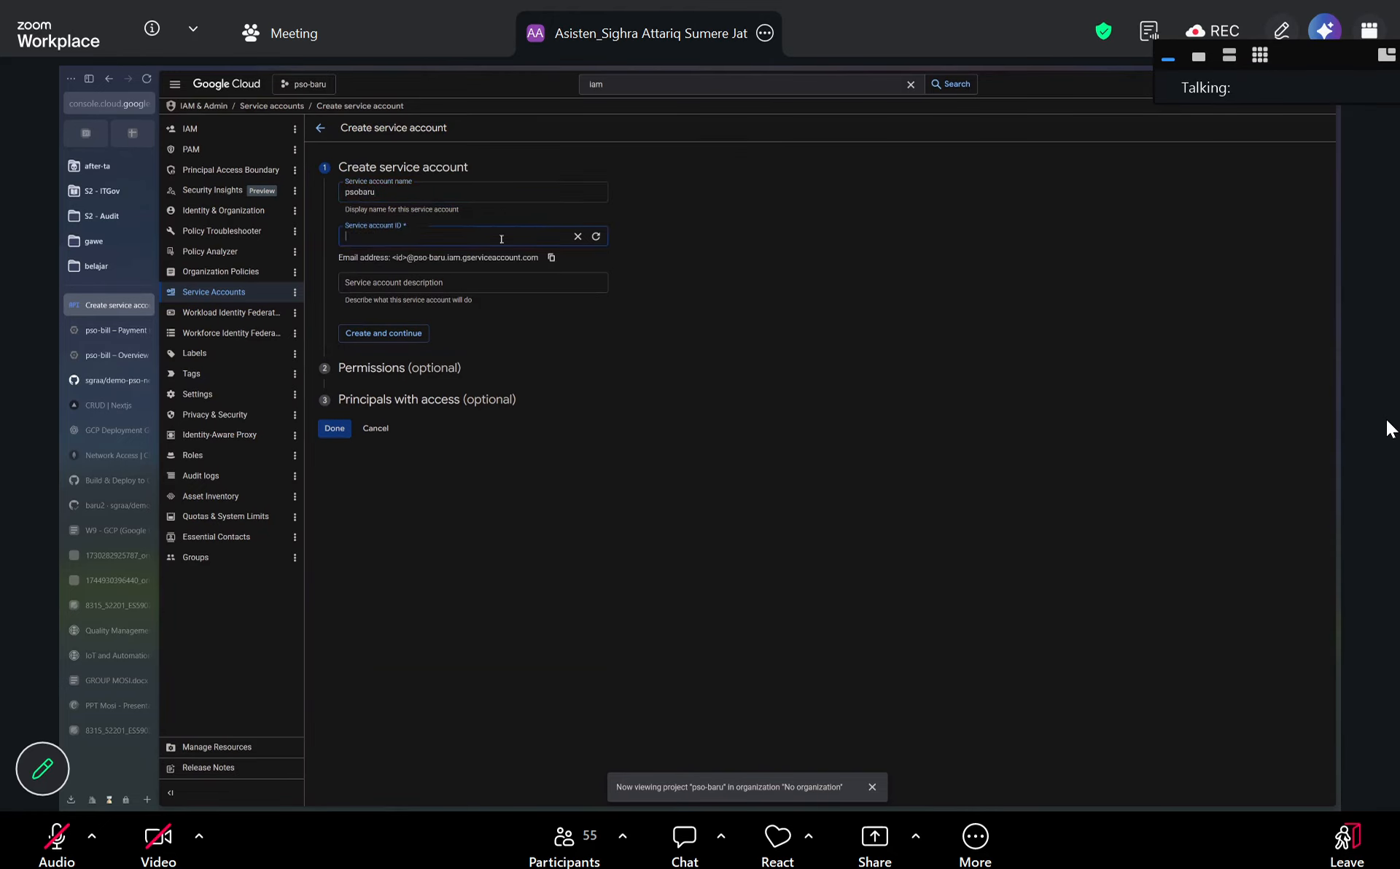
text(psobaru)
click(393, 332)
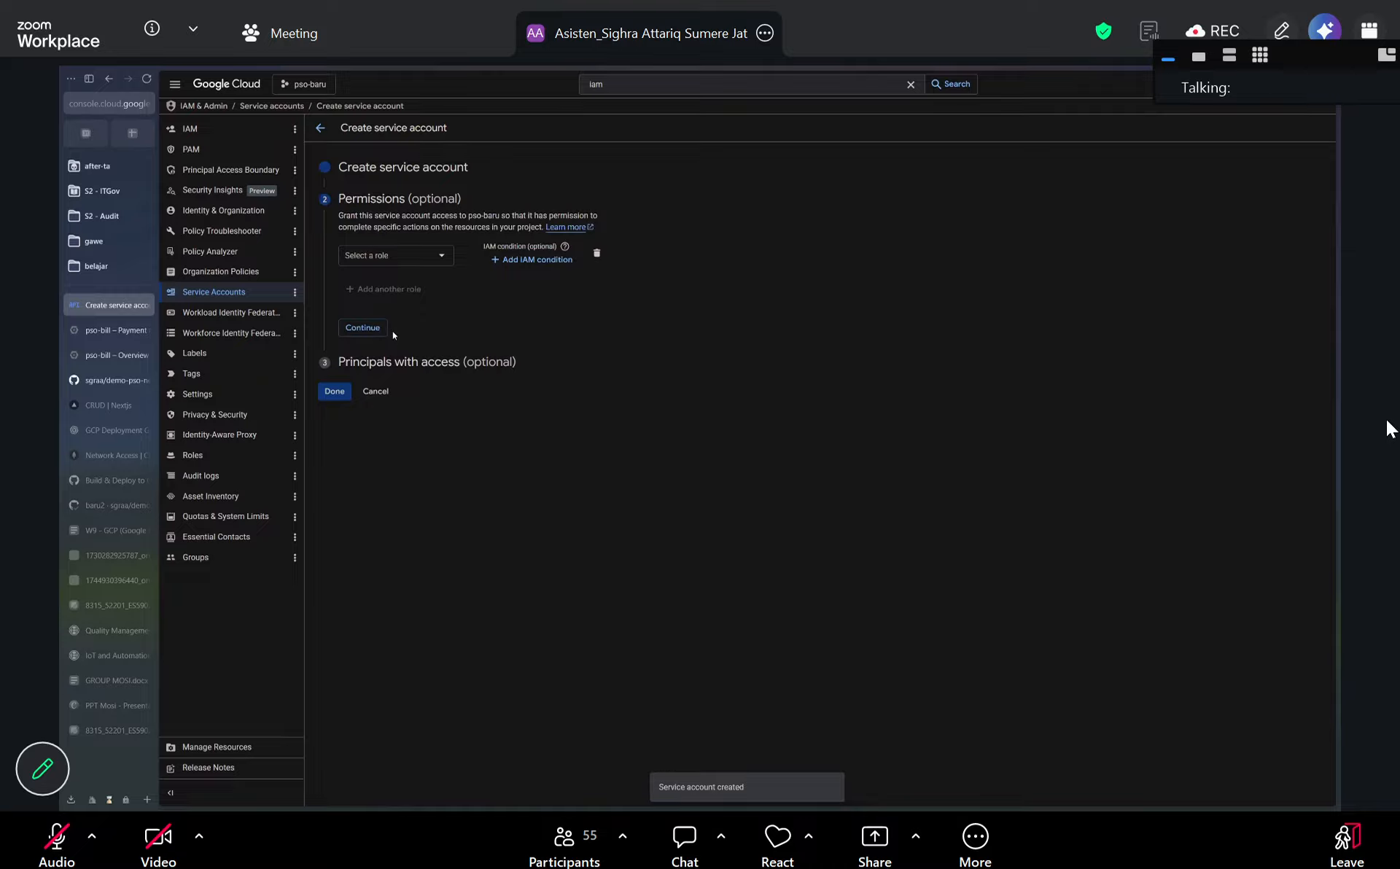
Search the roles available for the new service account's permissions for "cloud run admi".
click(428, 261)
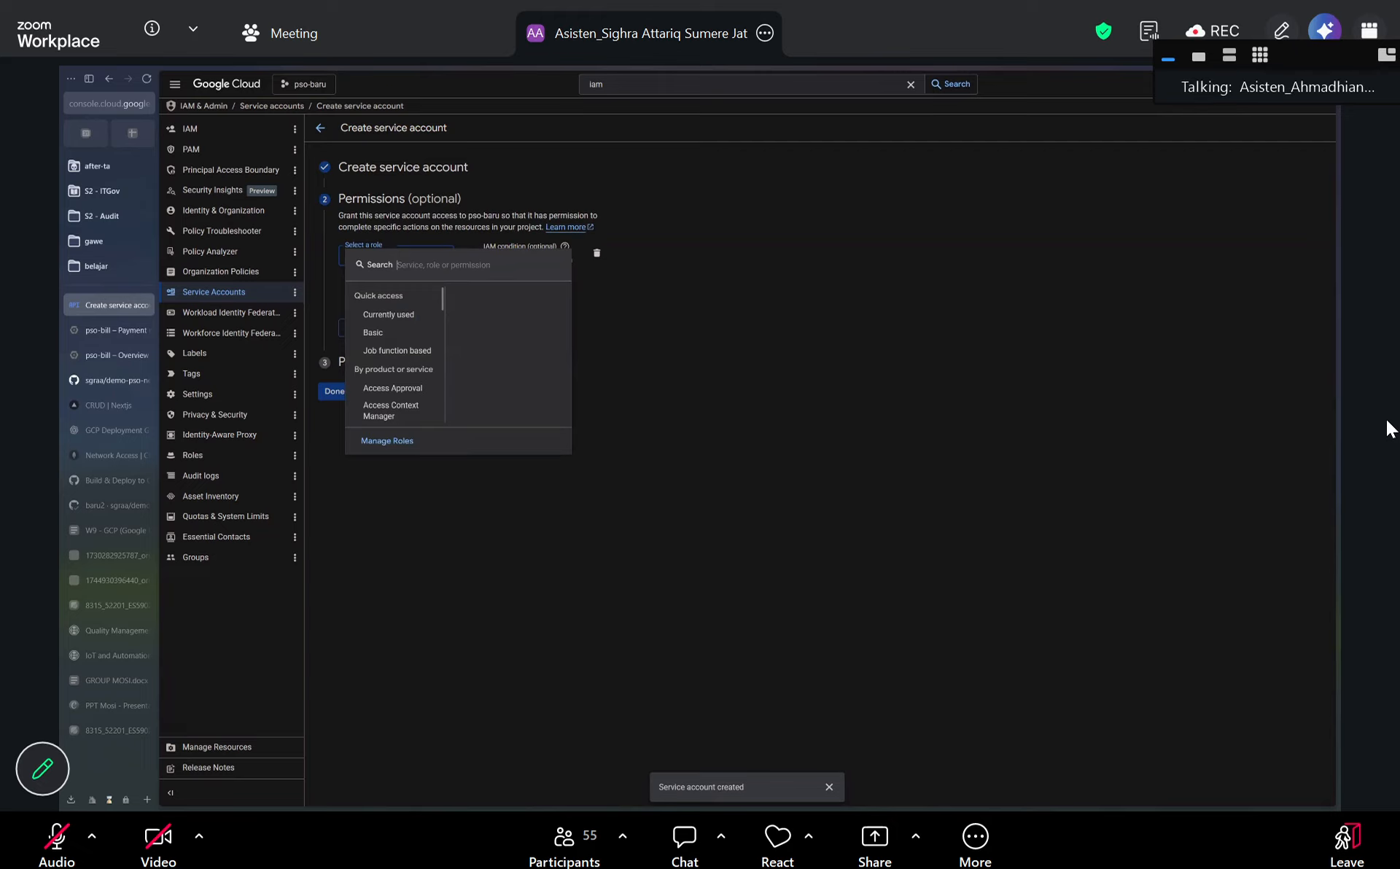
text(cloud run)
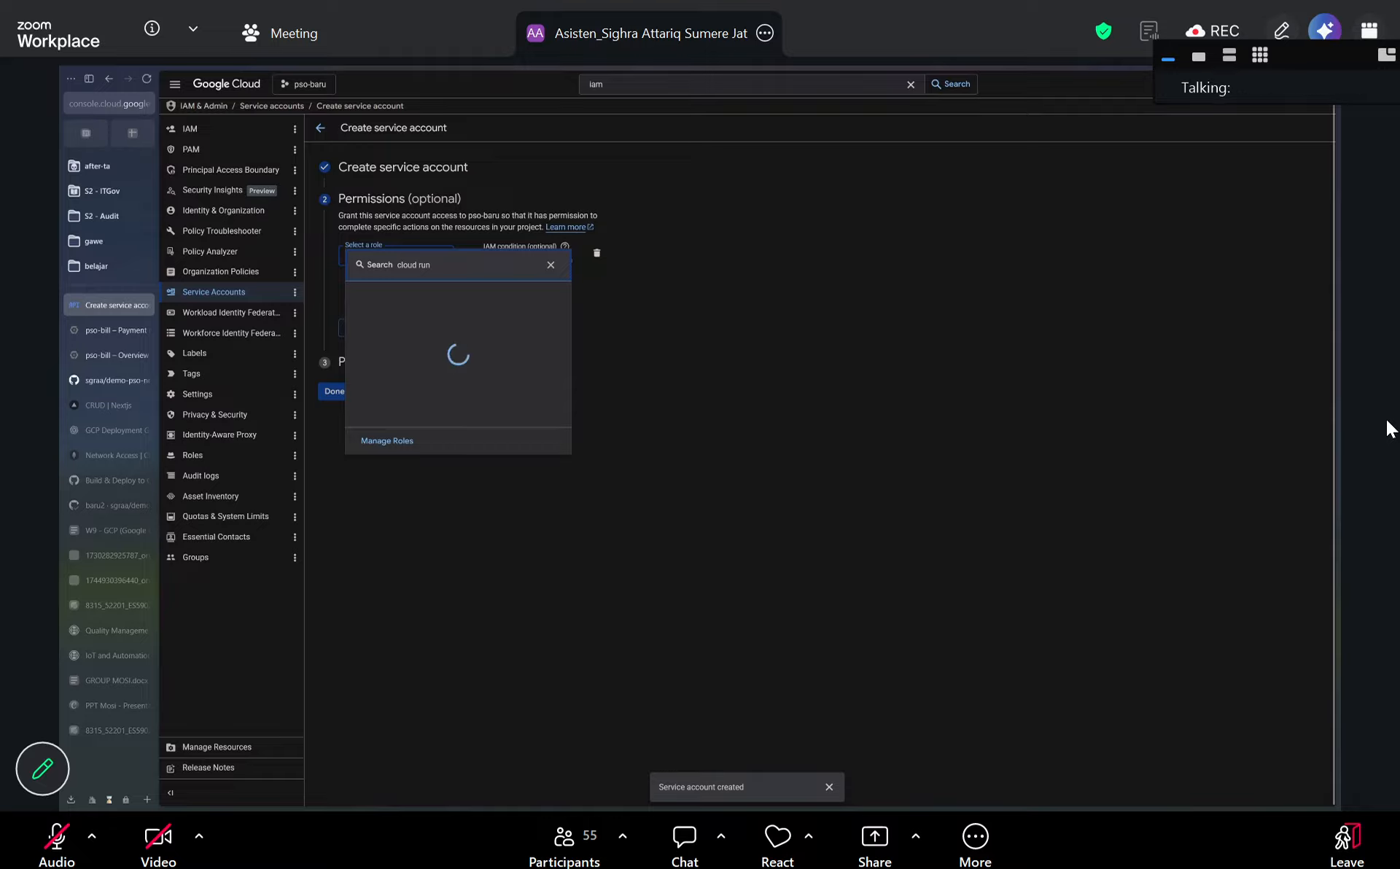
text(a)
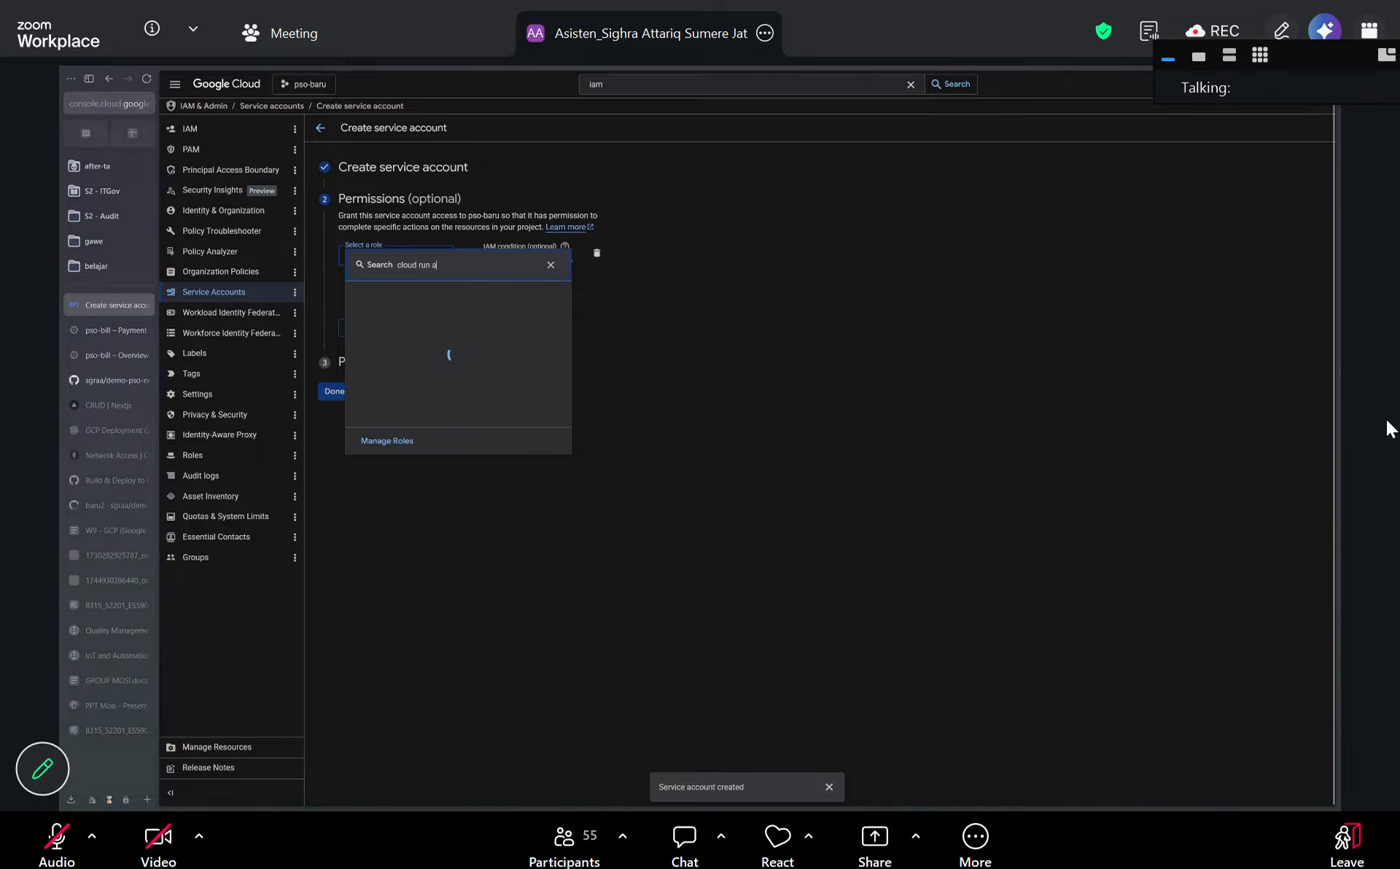
text(d)
text(m)
text(i)
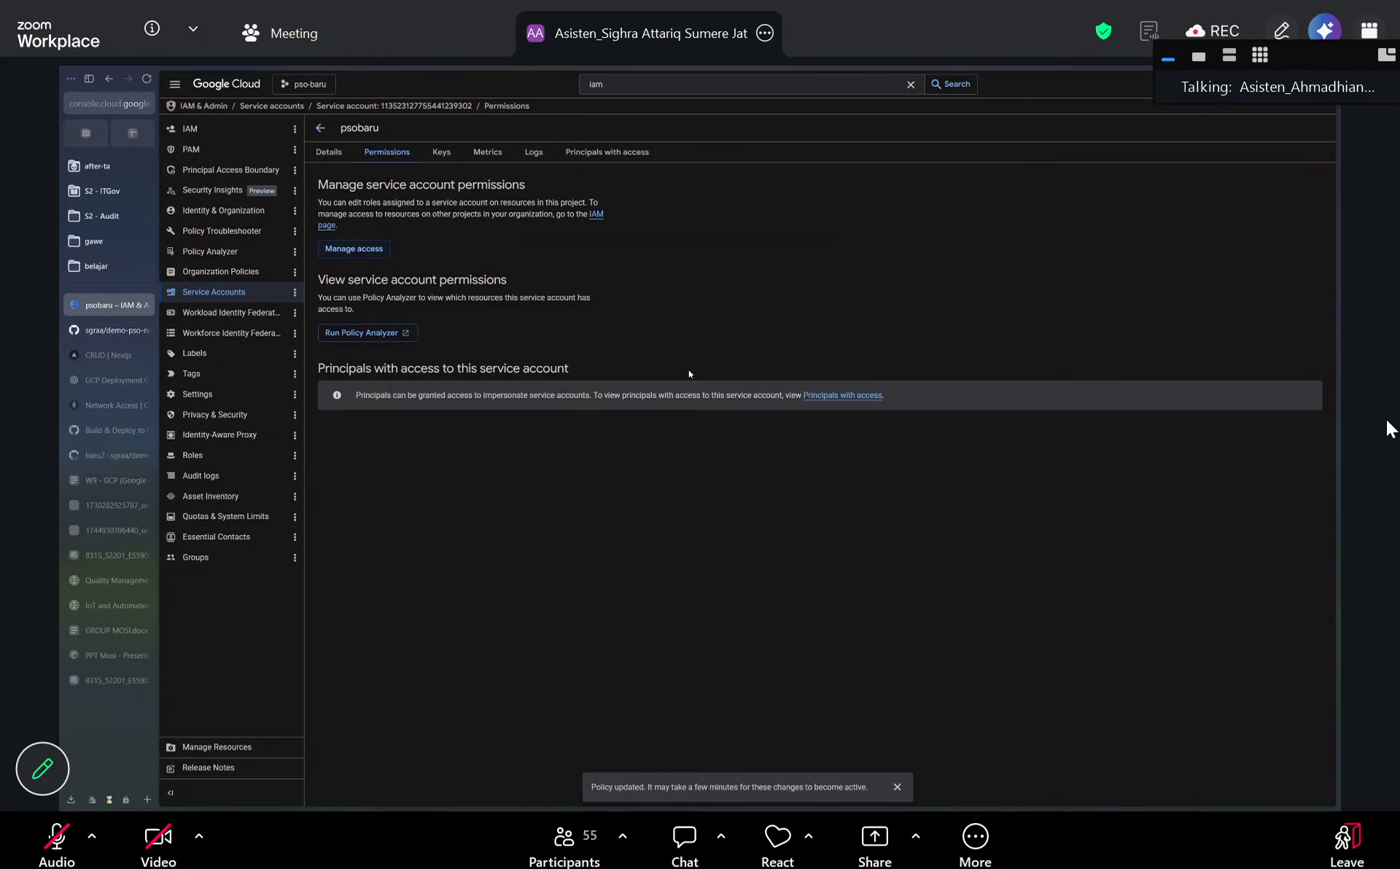
Create a new JSON private key for the psobaru service account and dismiss the saved-key notice.
click(442, 152)
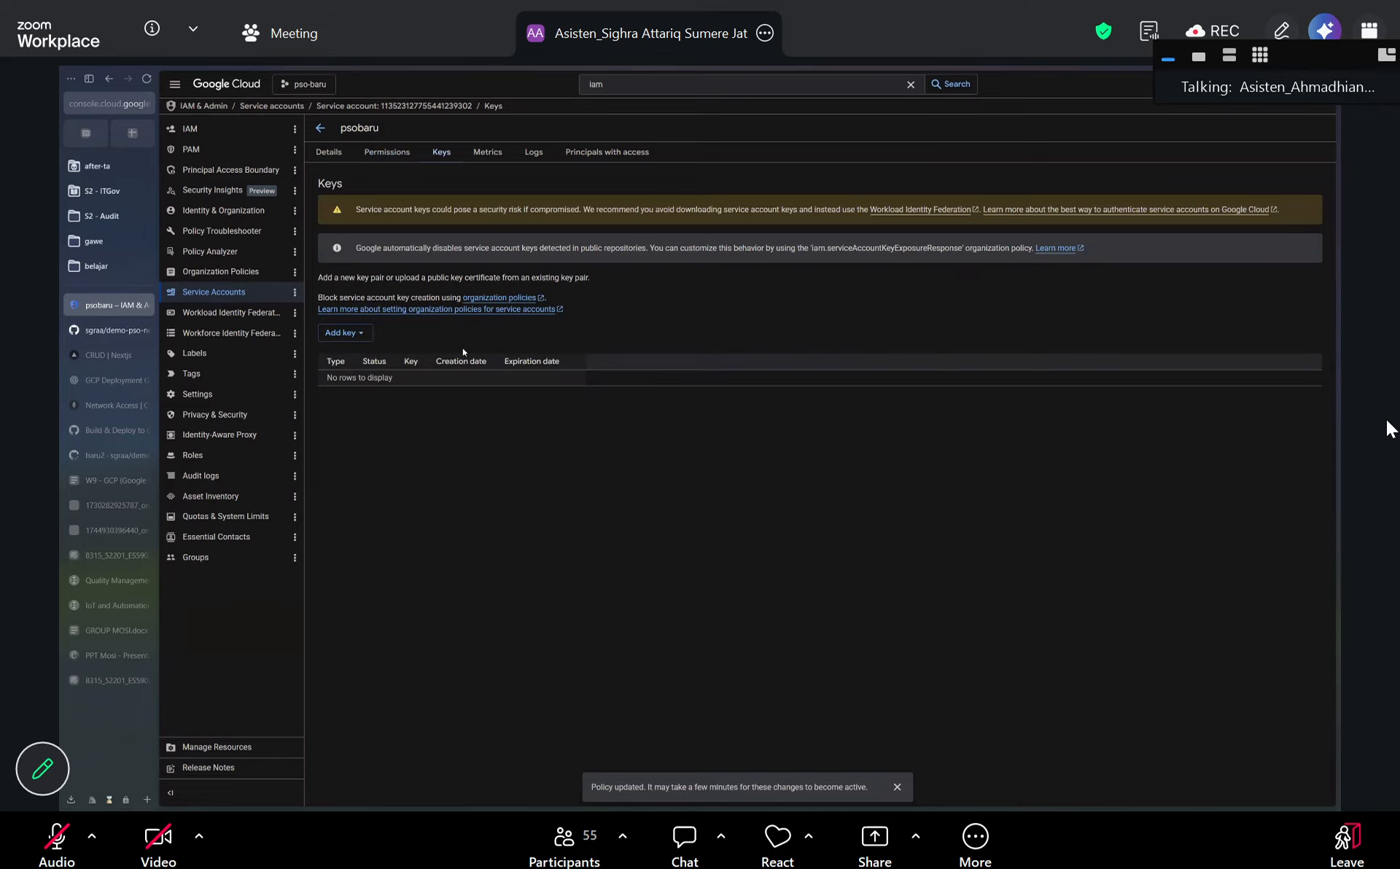
click(340, 333)
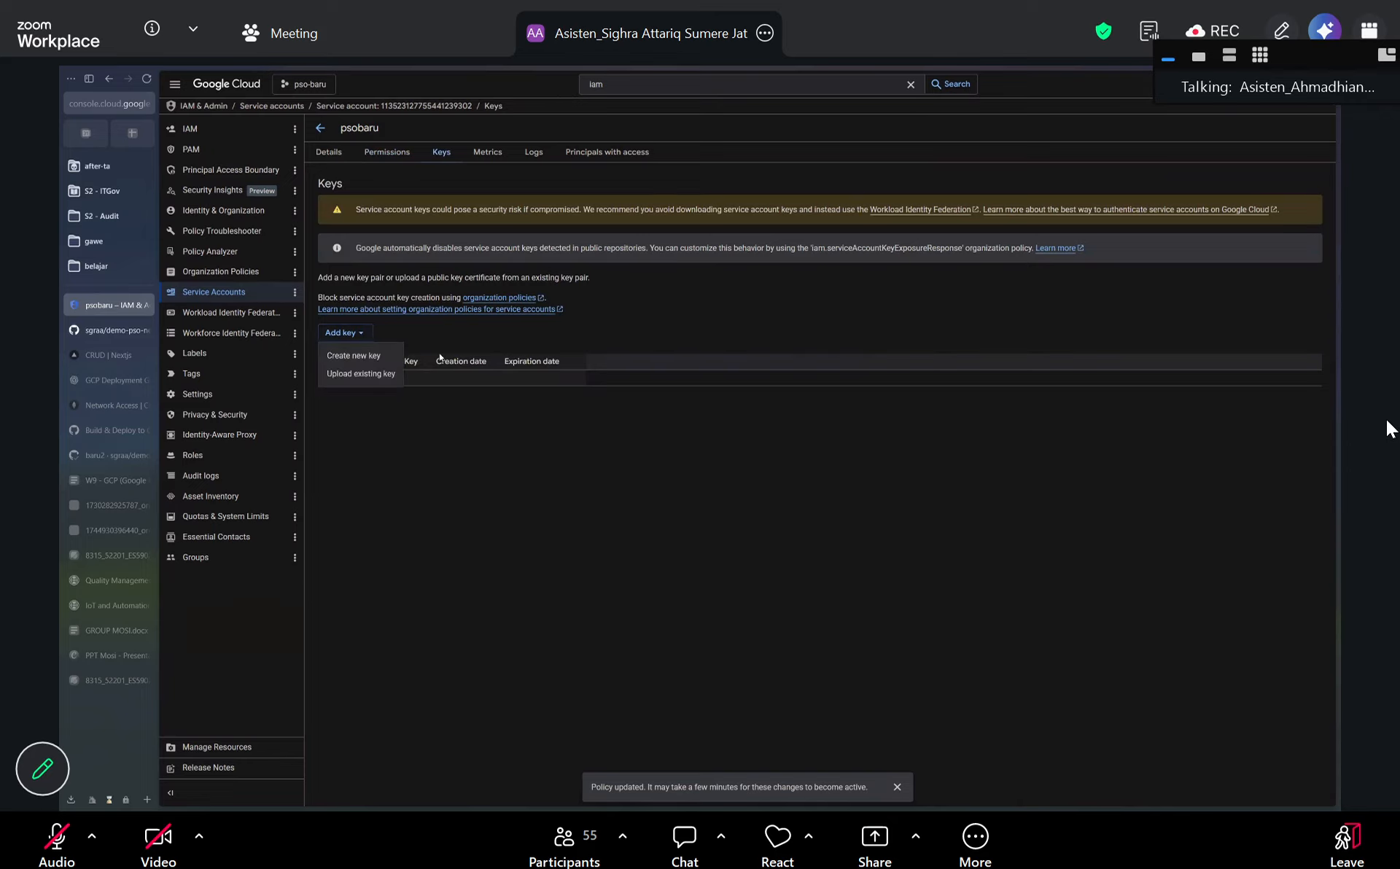
click(343, 357)
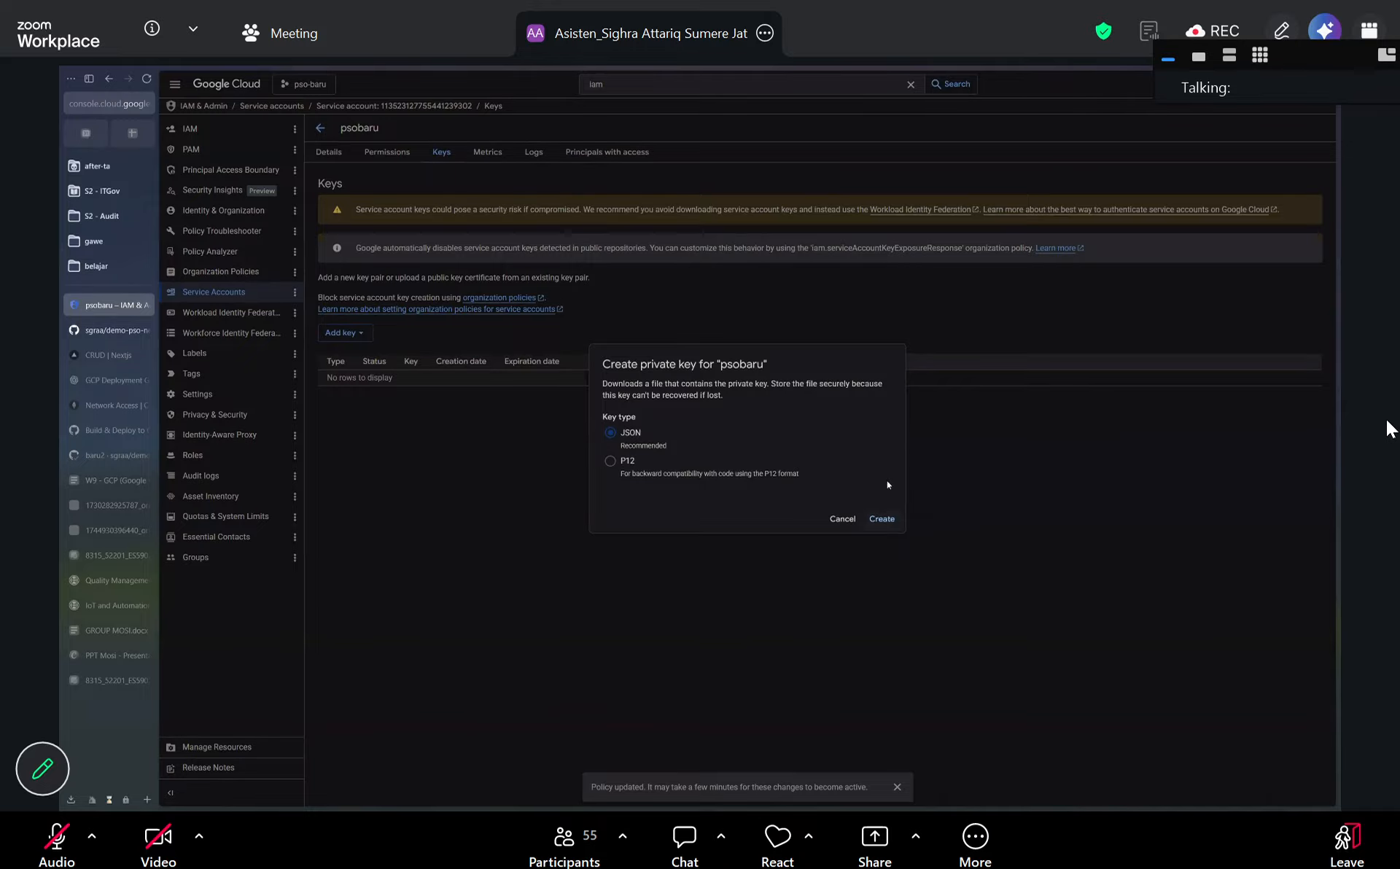
click(881, 517)
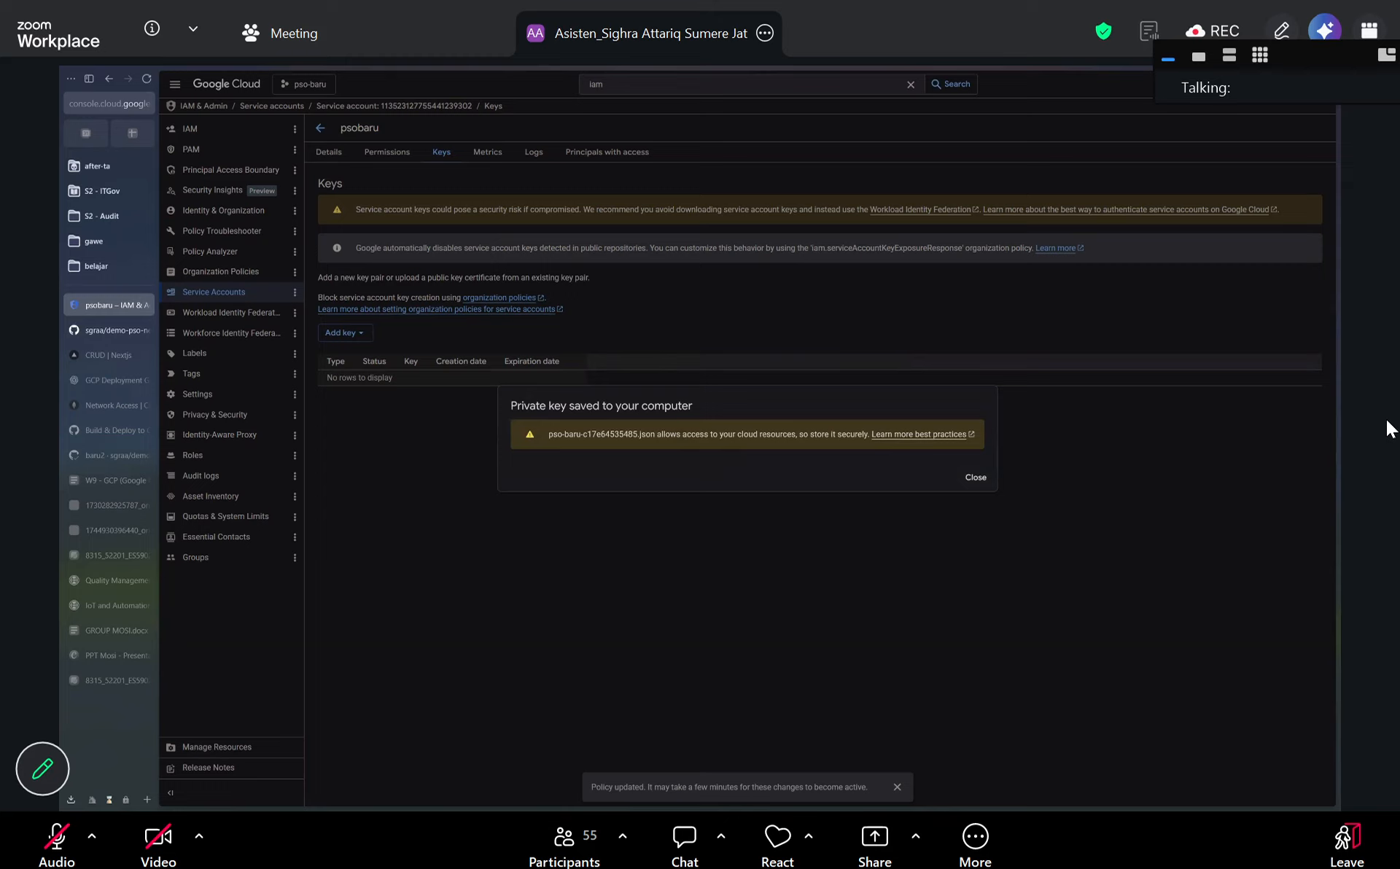
click(71, 799)
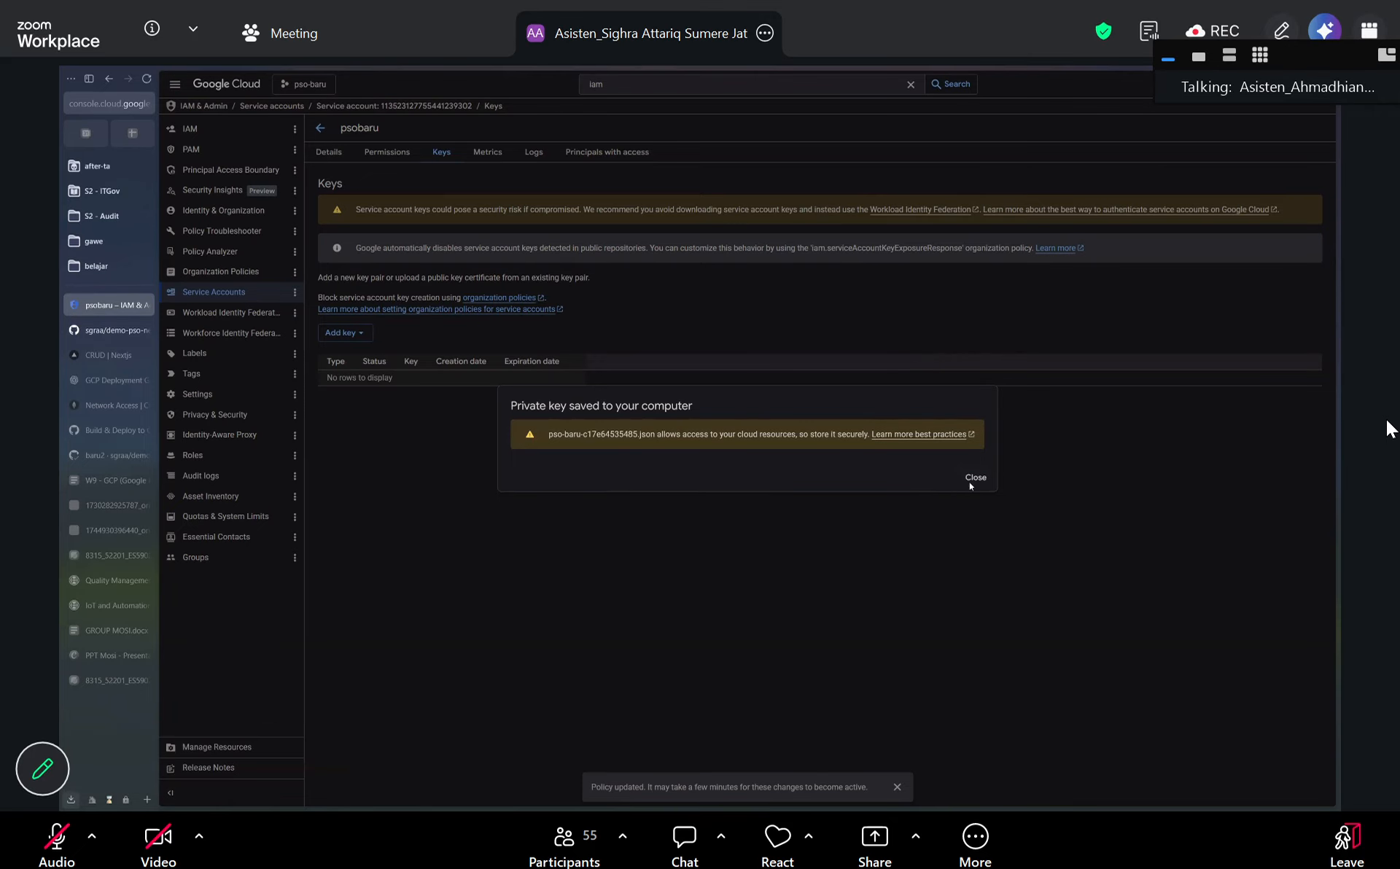
click(610, 387)
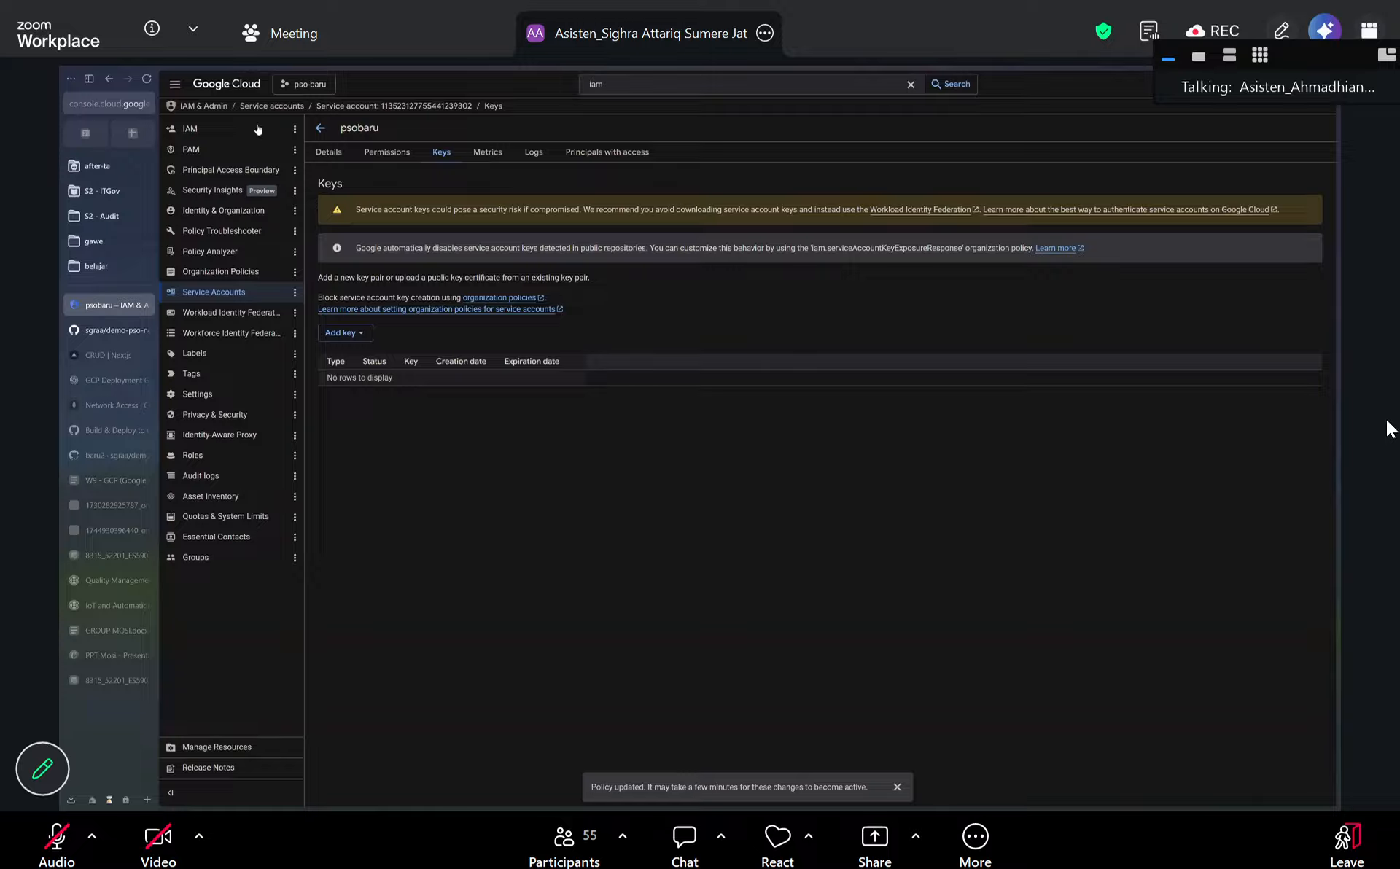
Search the Google Cloud console for "artifacts".
click(761, 81)
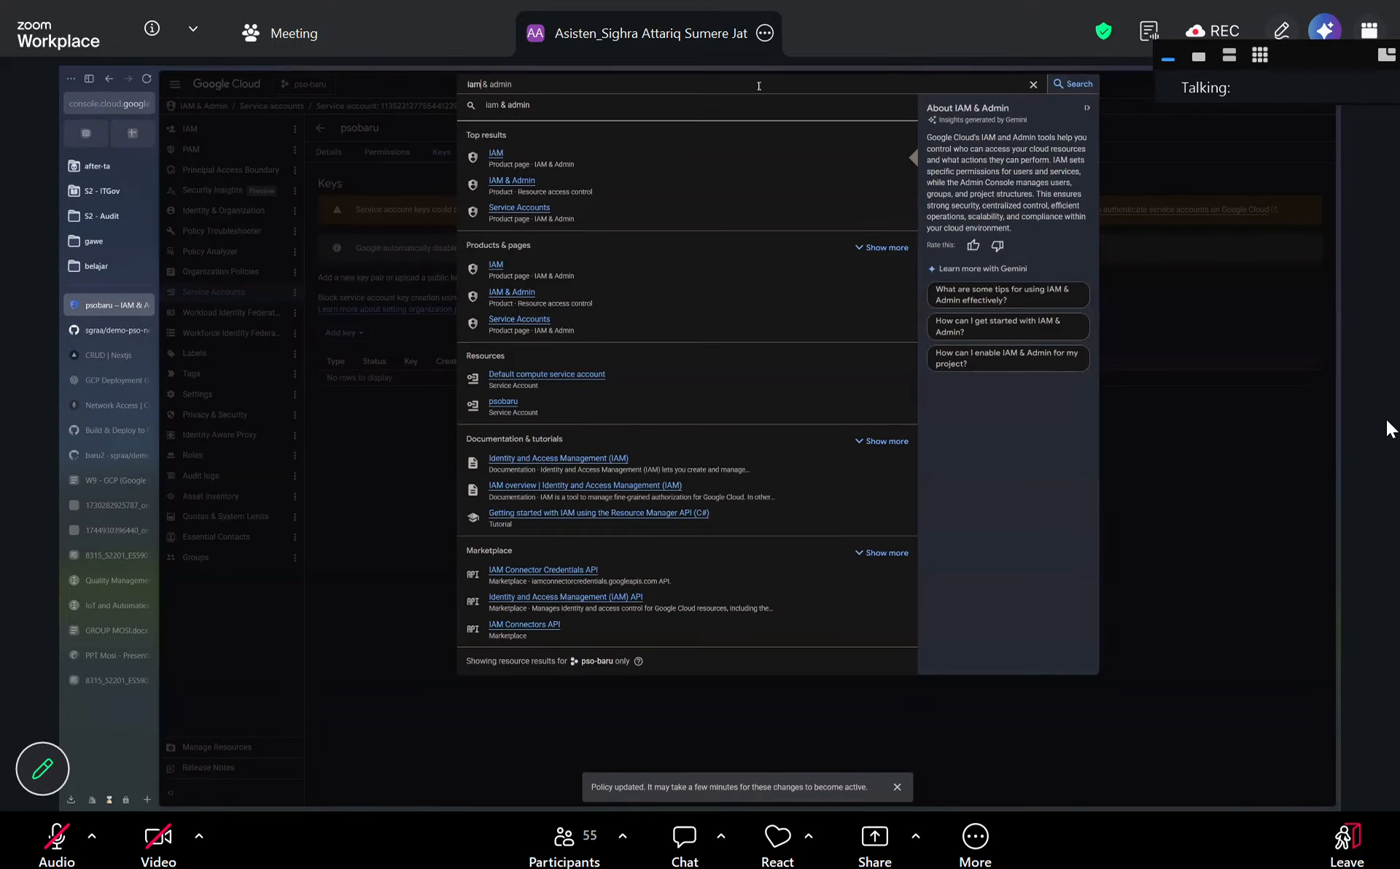
key(ctrl+a)
text(art)
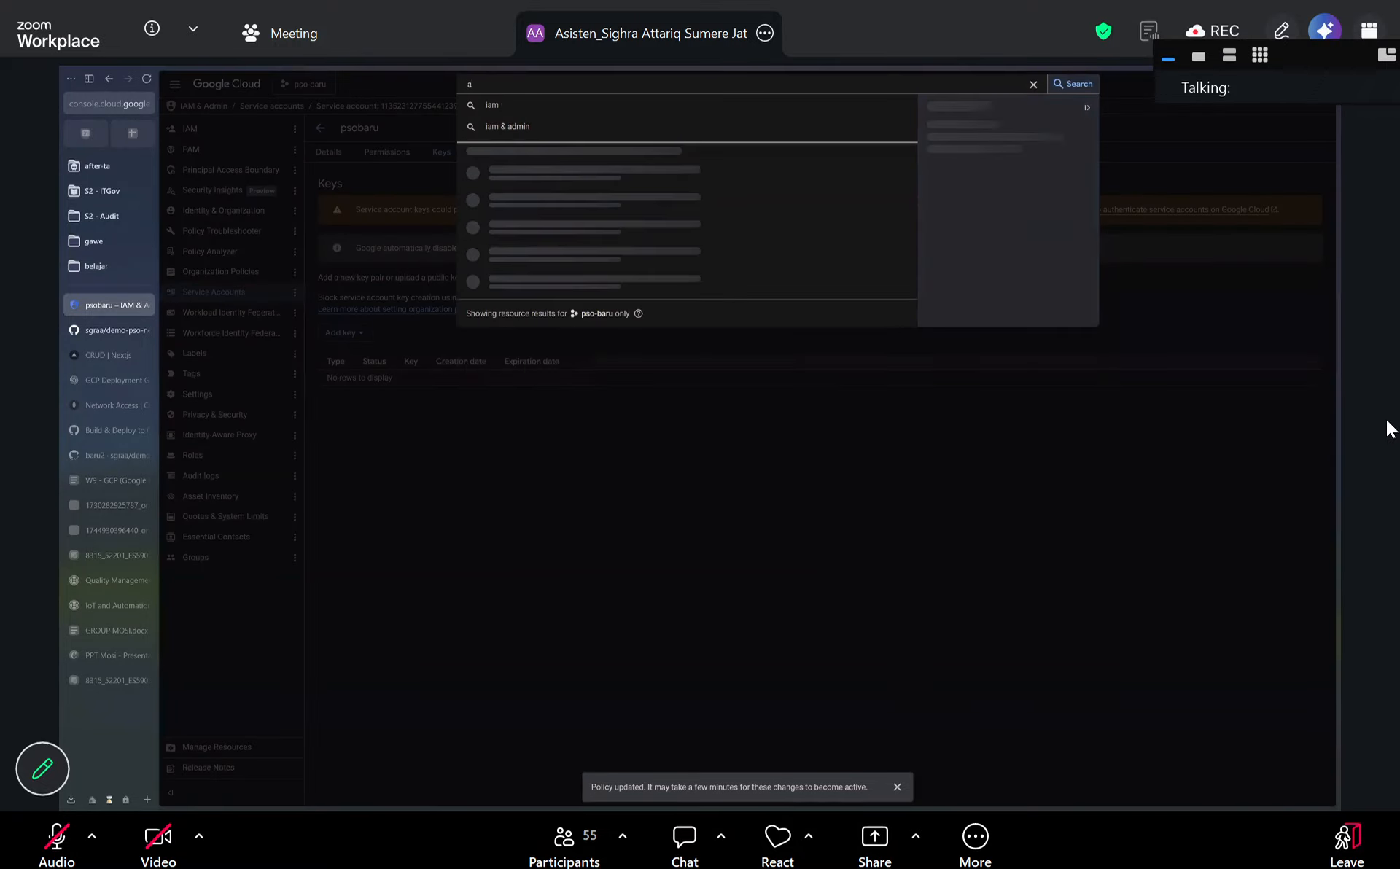
text(ifacts)
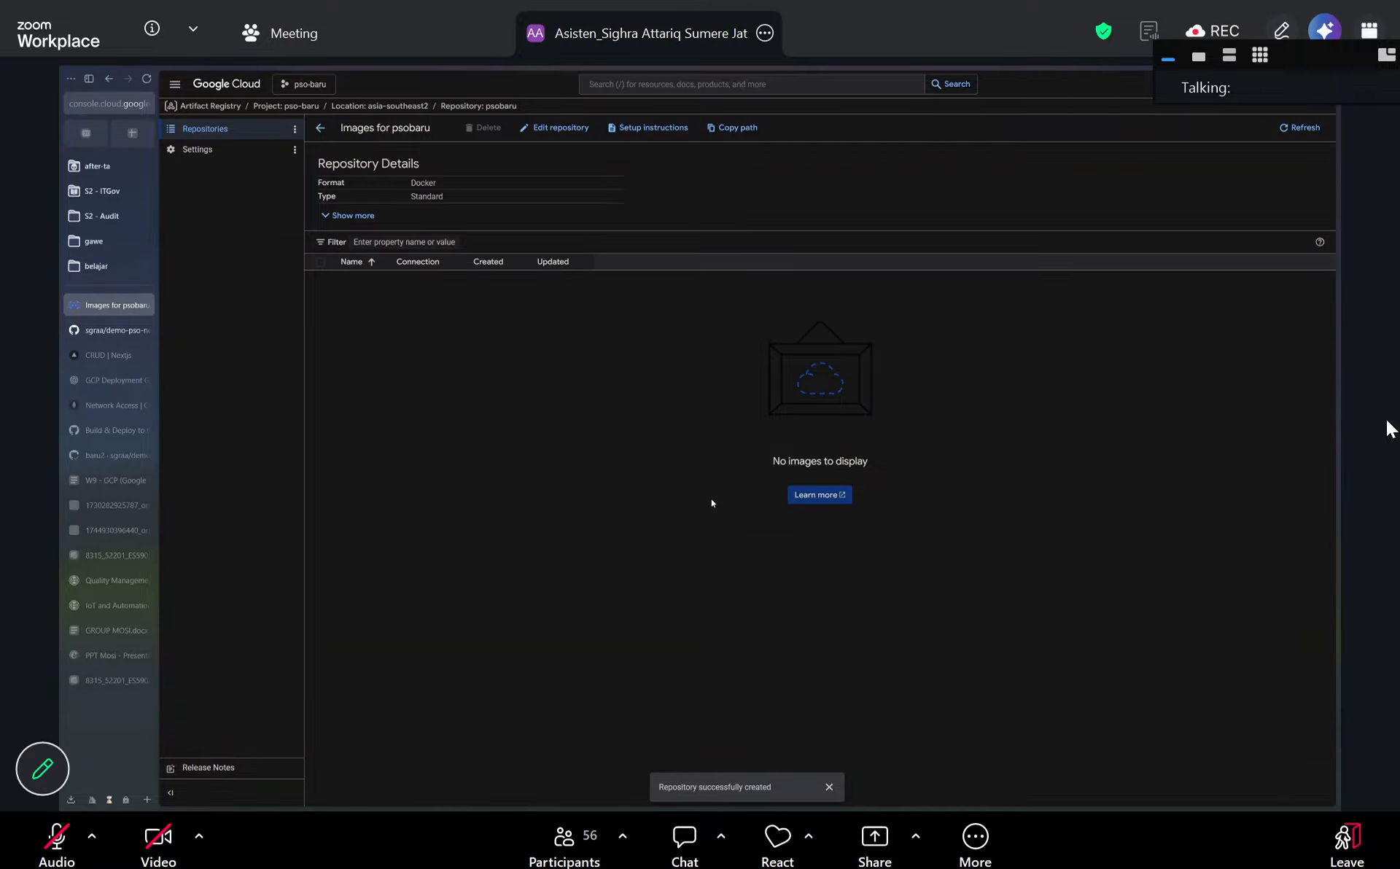
Switch from the Artifact Registry repository page to the forked demo-pso-nextjs-crud repository on GitHub.
click(93, 330)
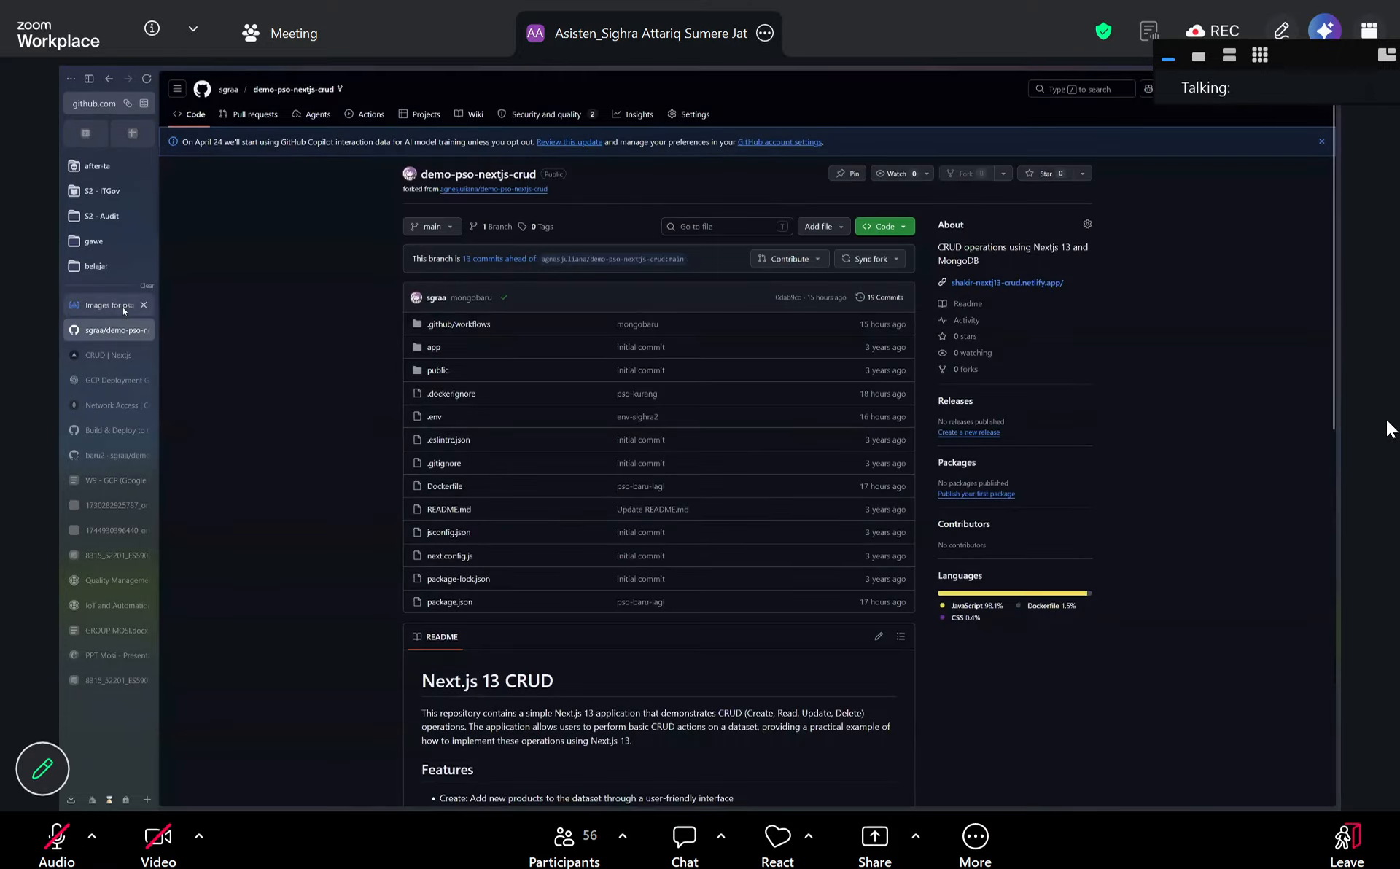
click(122, 307)
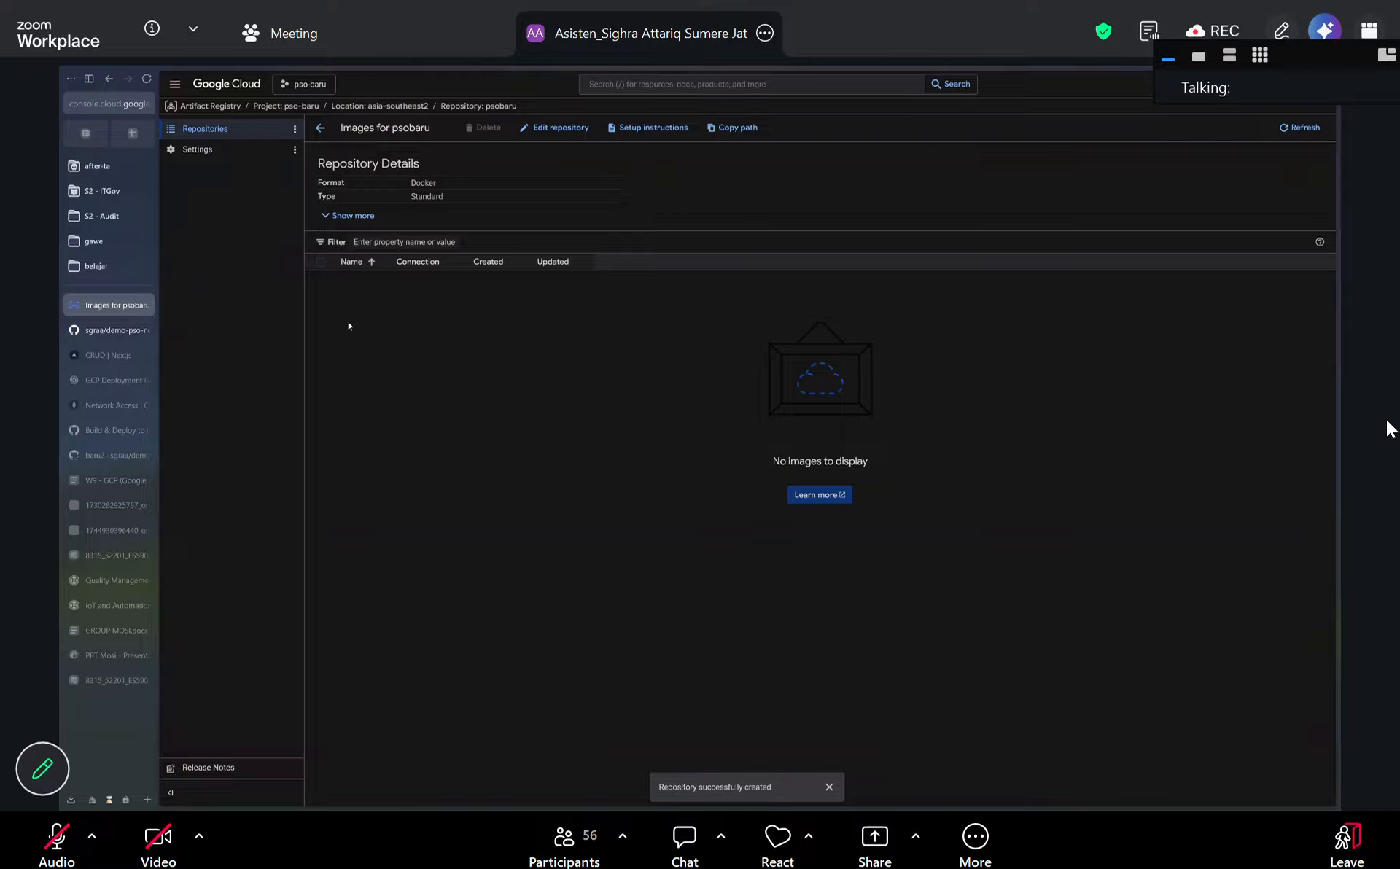
click(117, 330)
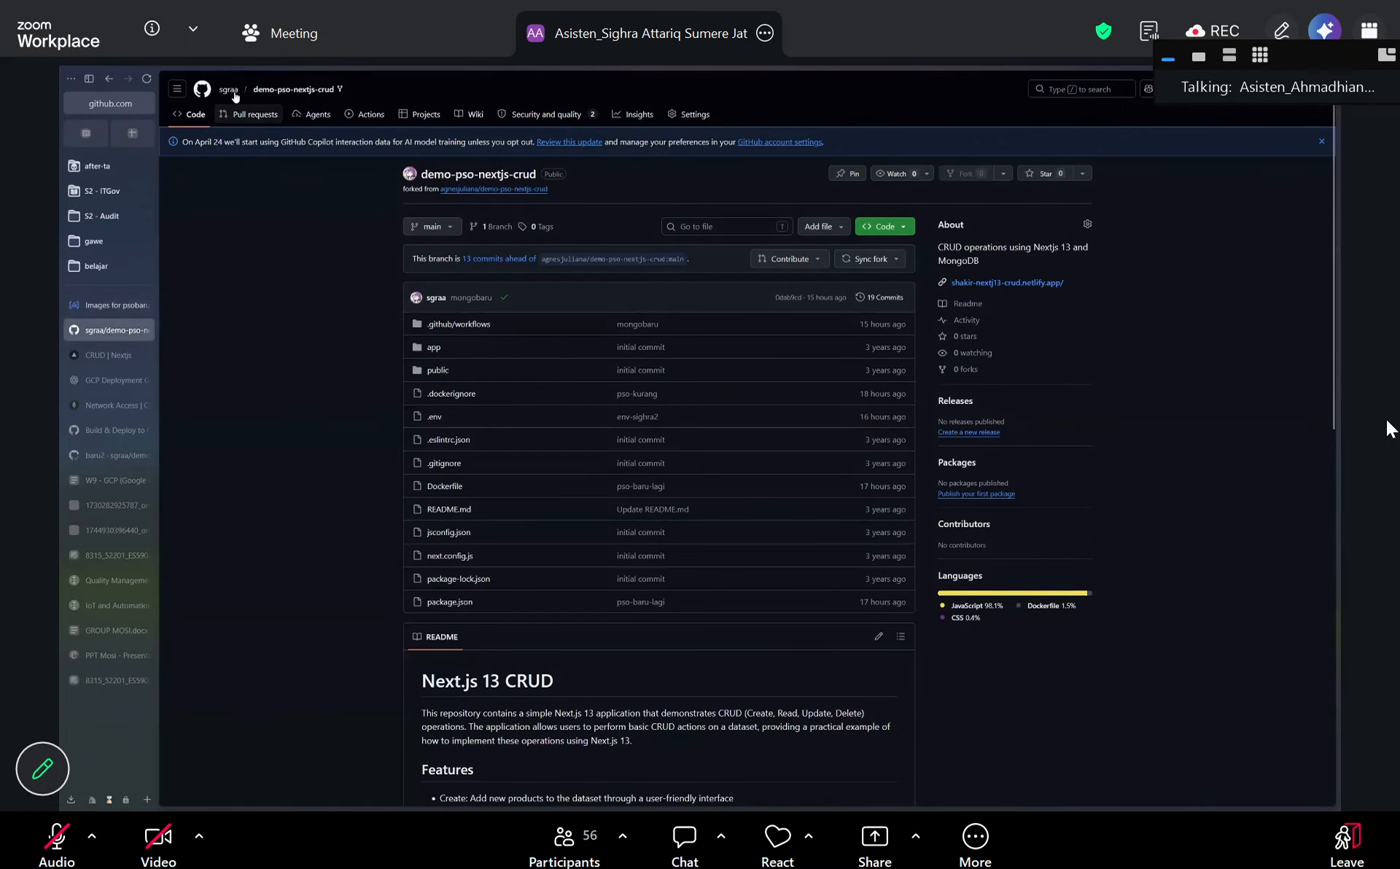
click(1121, 90)
key(BackSpace)
key(BackSpace)
key(BackSpace)
key(BackSpace)
key(BackSpace)
key(BackSpace)
key(BackSpace)
key(BackSpace)
key(BackSpace)
key(BackSpace)
key(BackSpace)
key(BackSpace)
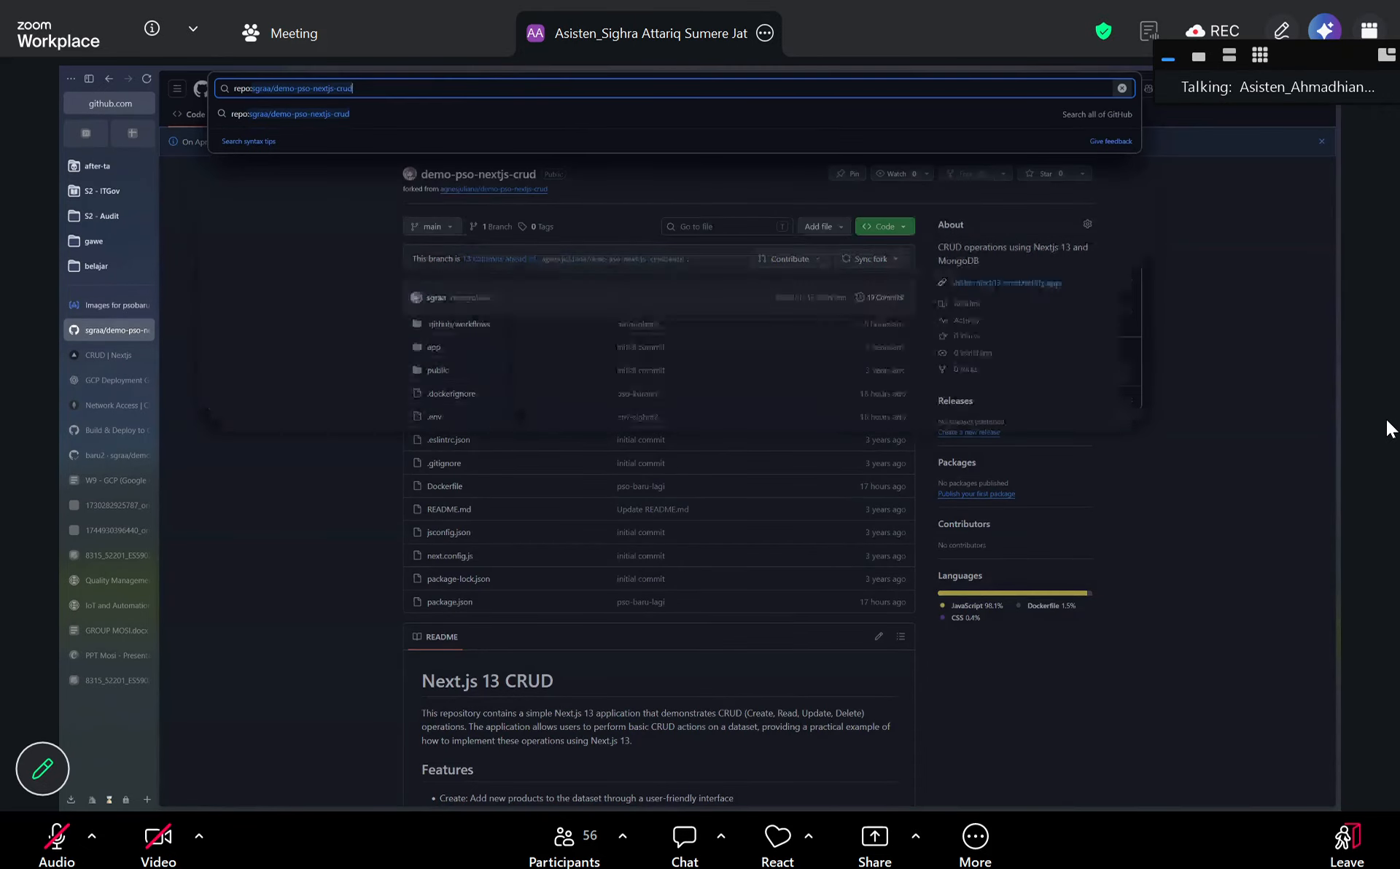
key(ctrl+a)
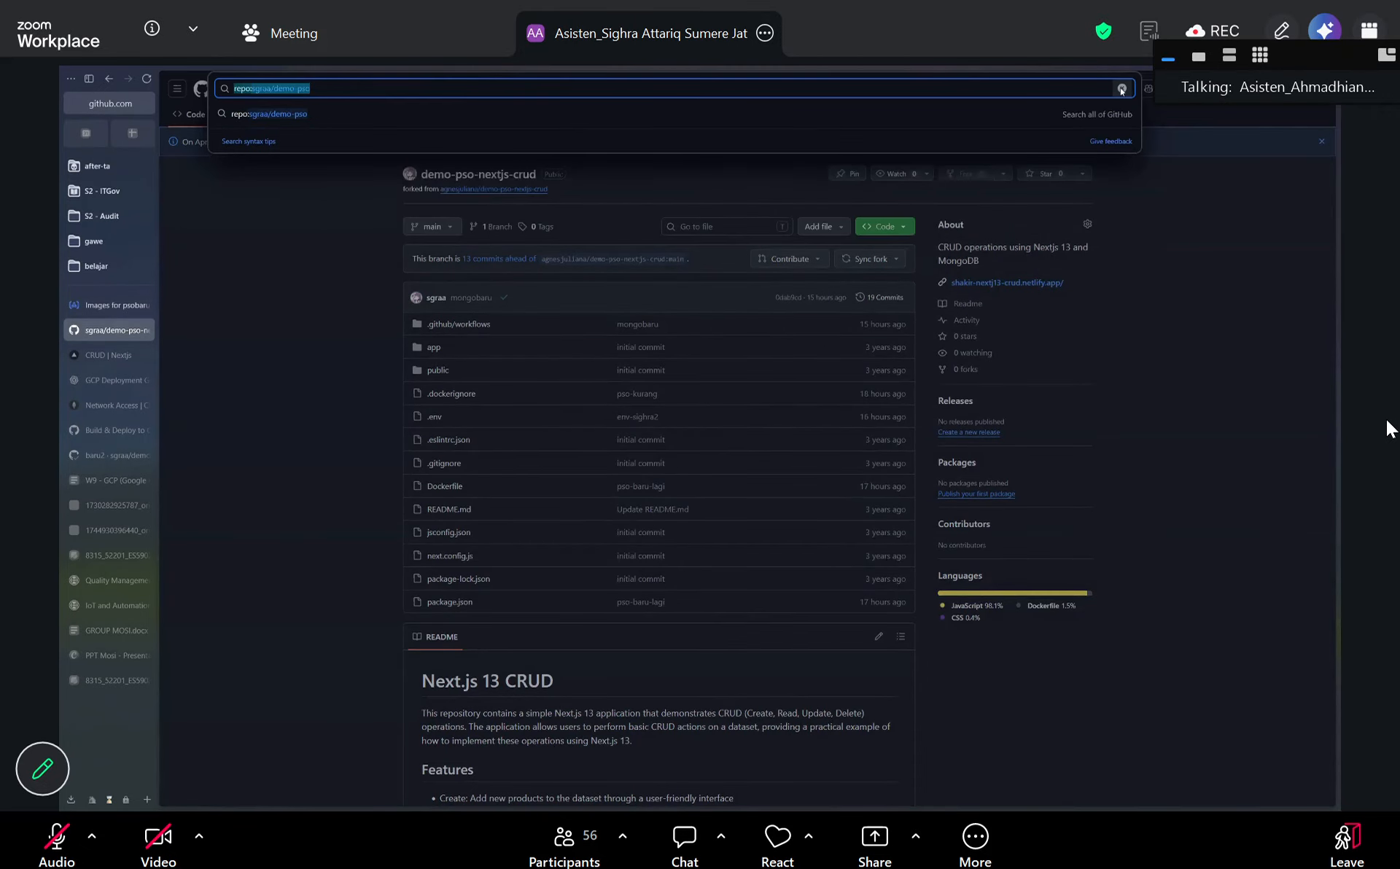
Open the original demo-pso-nextjs-crud repository, from which the fork was made, in a new browser tab.
key(ctrl+t)
text(agnes)
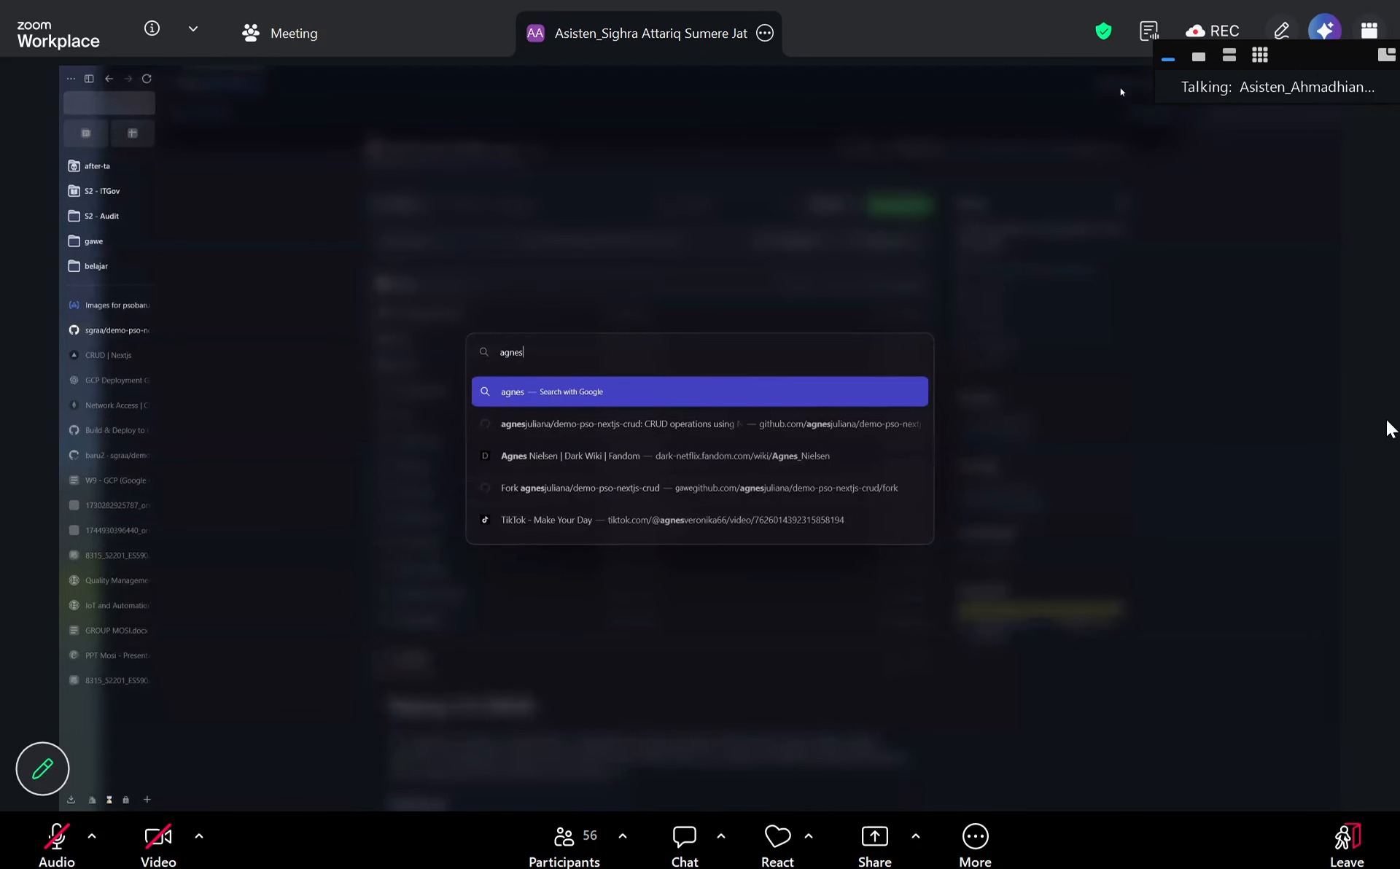
key(Down)
key(Return)
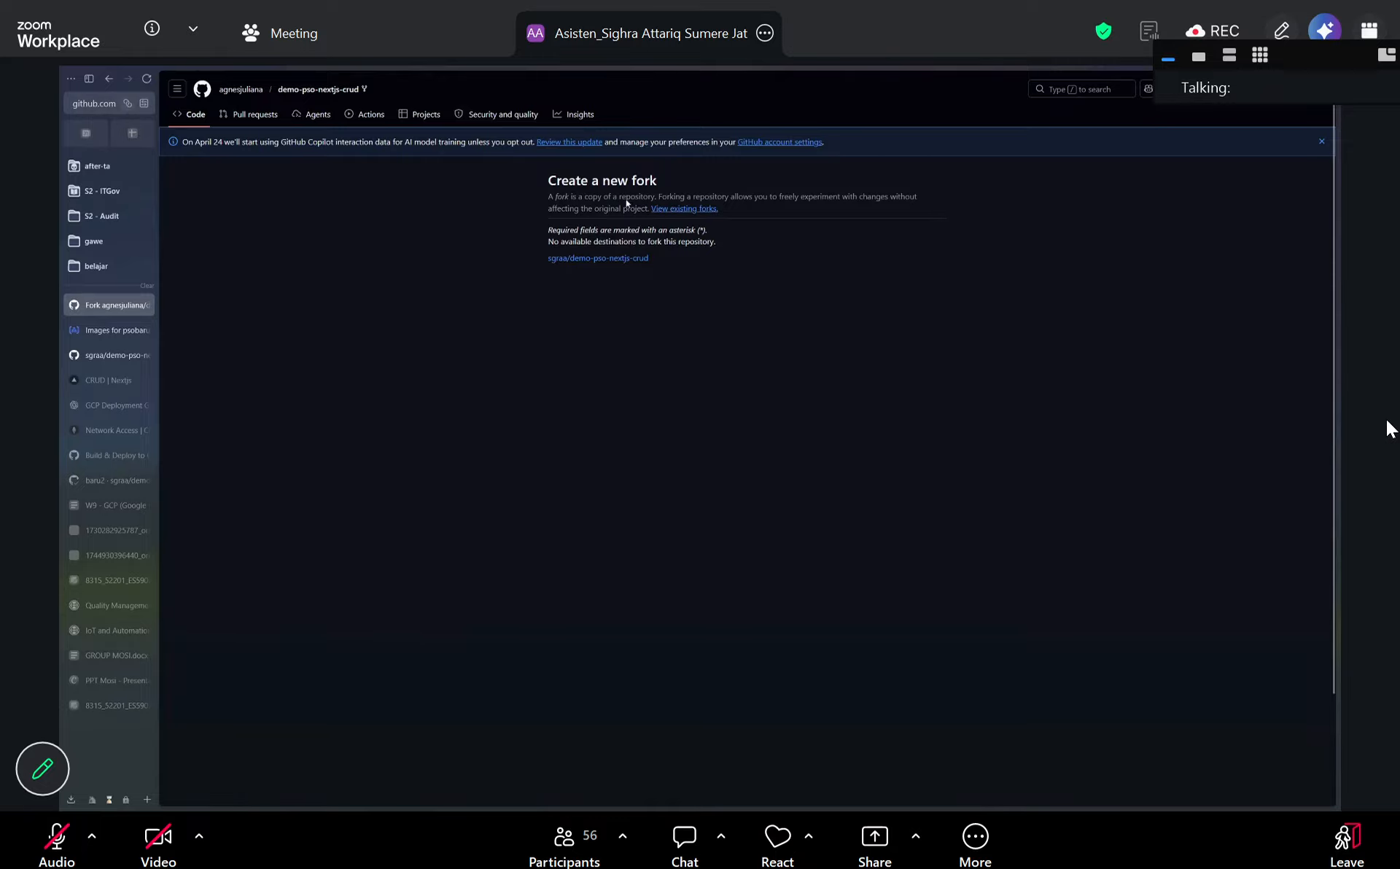
click(685, 209)
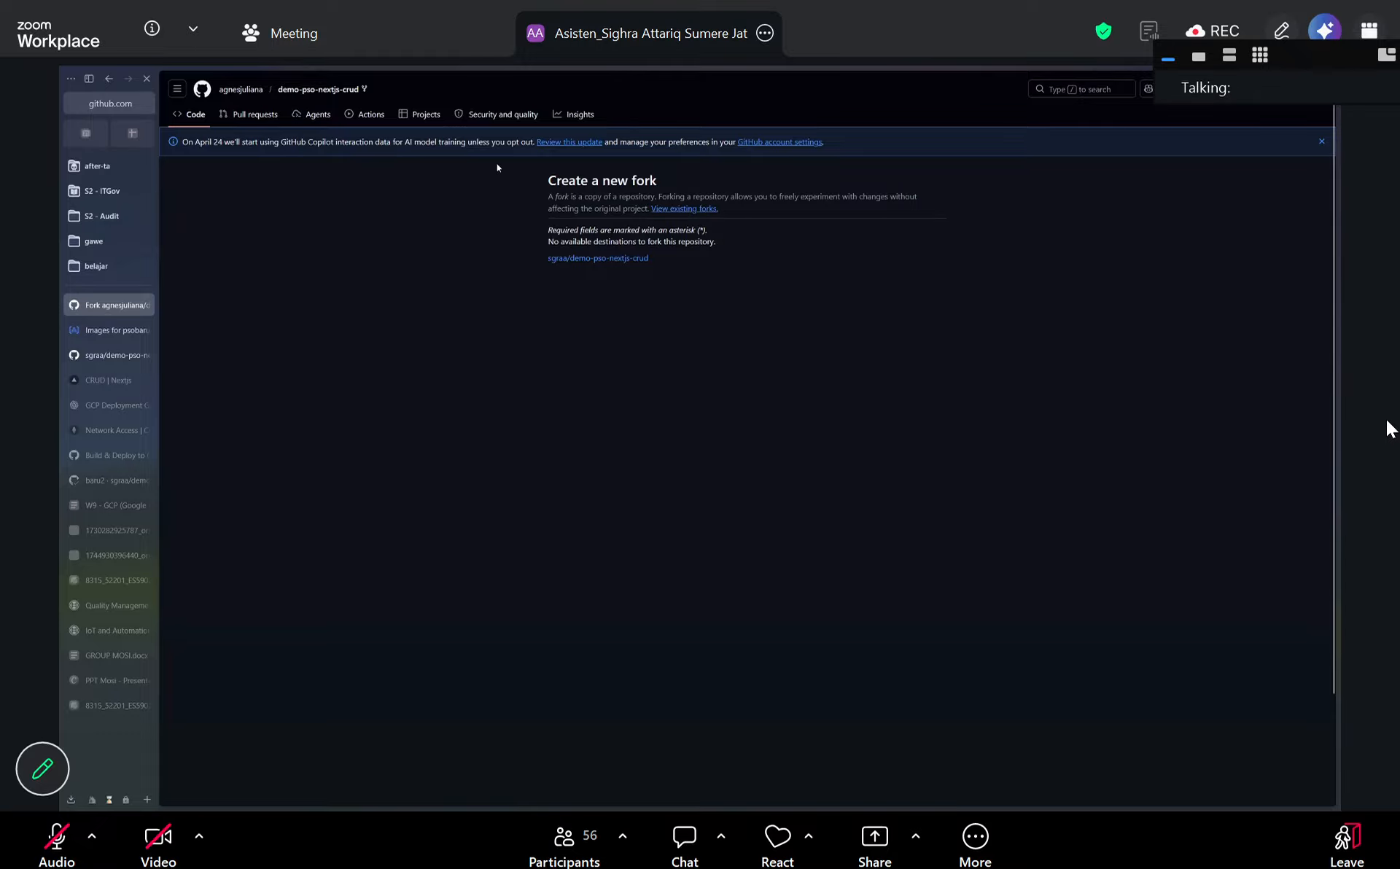
click(107, 74)
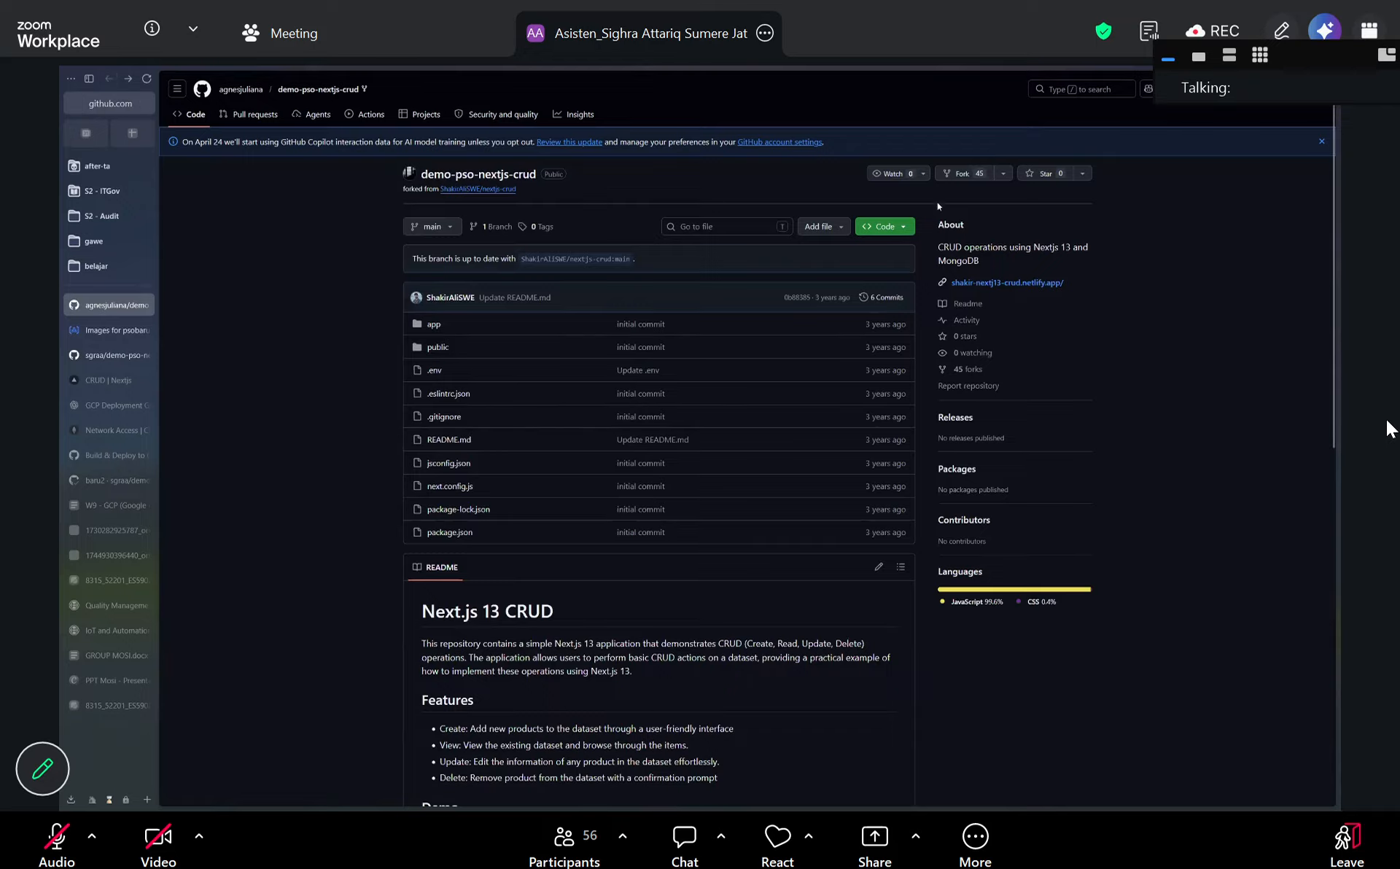
Check the fork options of the original repository and open the existing fork of demo-pso-nextjs-crud.
click(1009, 181)
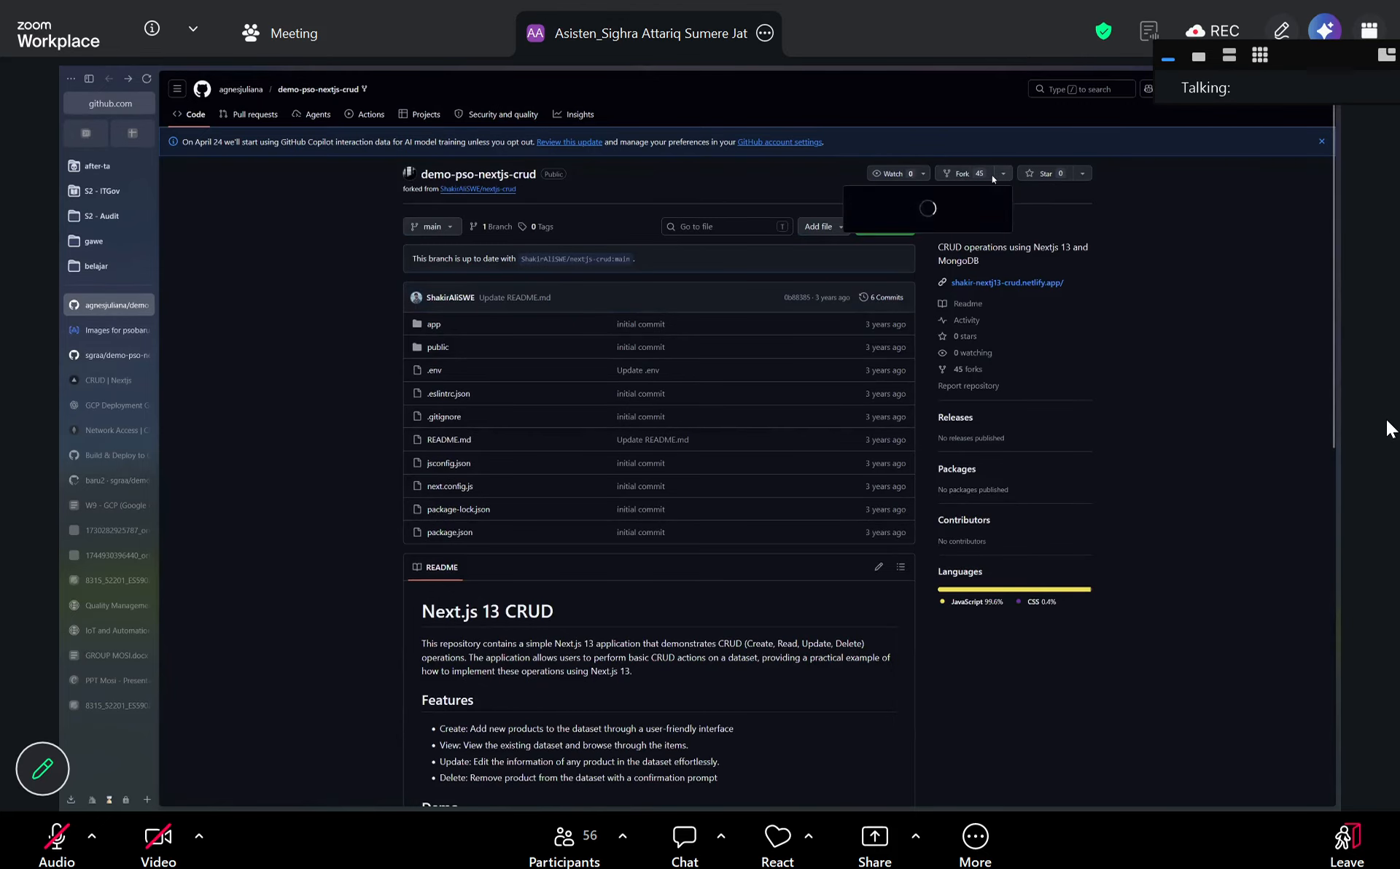
click(1010, 182)
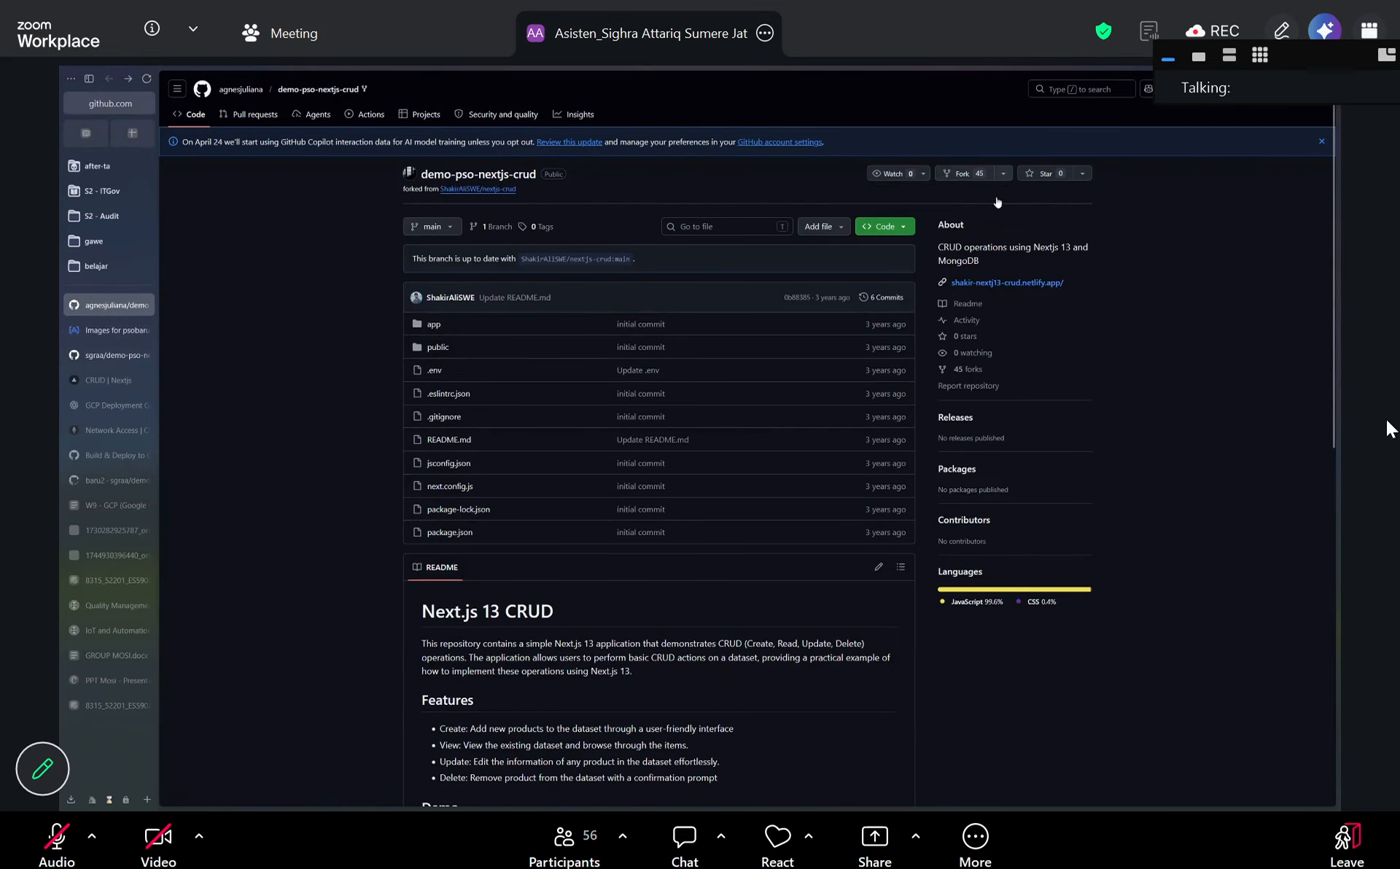
click(1010, 181)
click(886, 206)
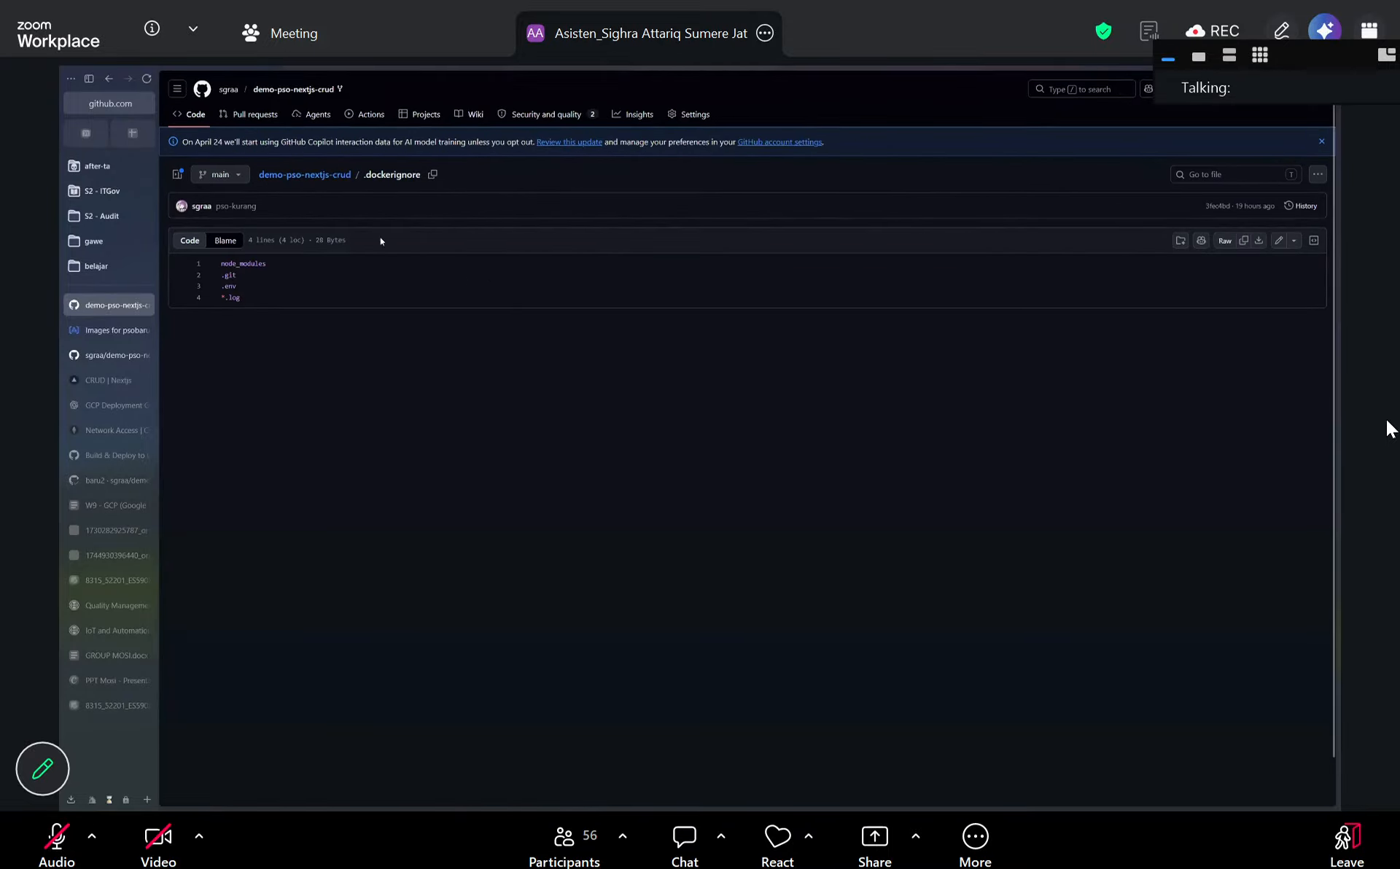
View the fork's Build & Deploy to Cloud Run workflow runs and open its deploy.yml file.
click(343, 176)
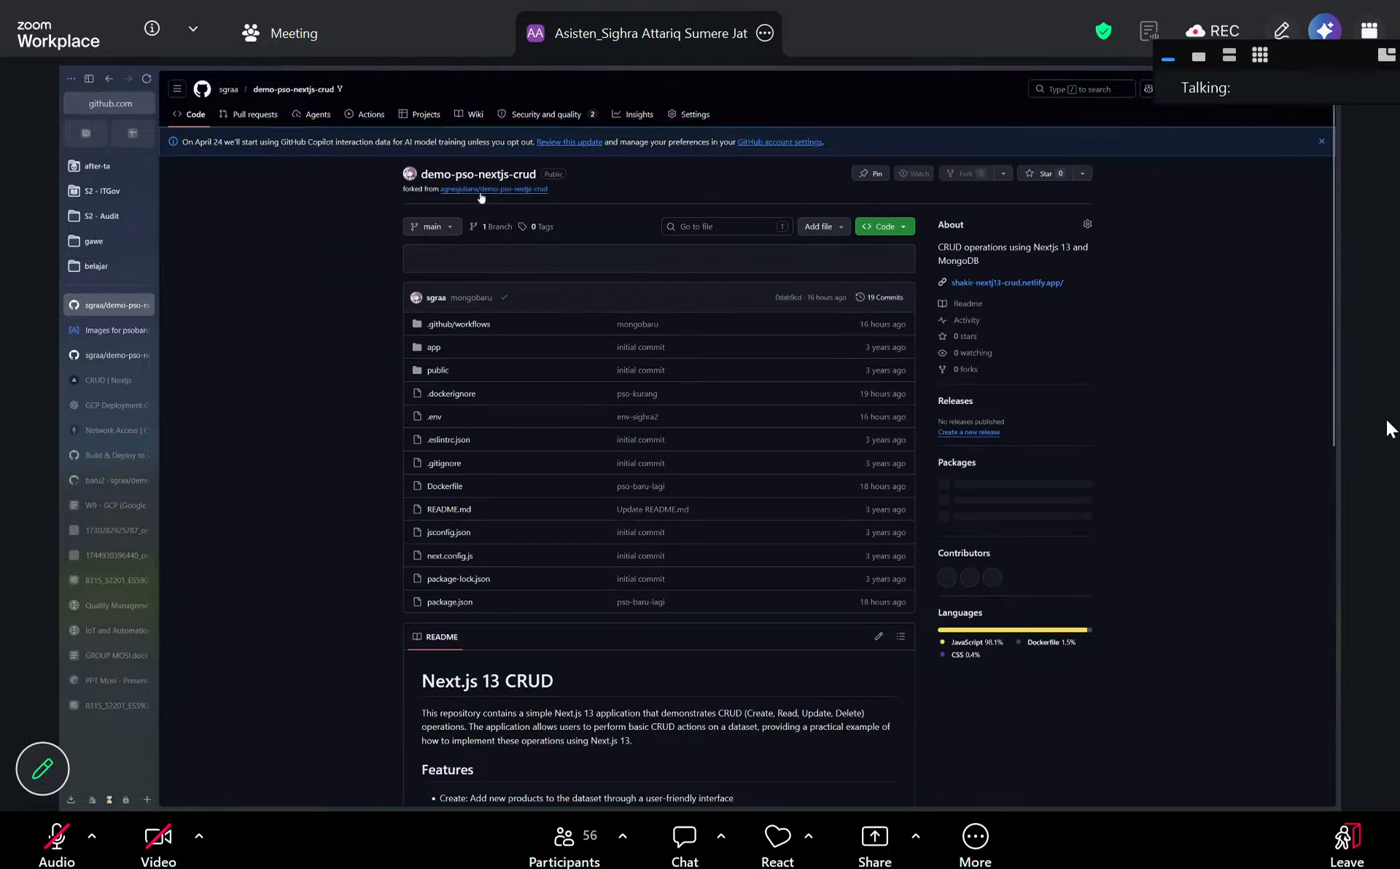
click(372, 115)
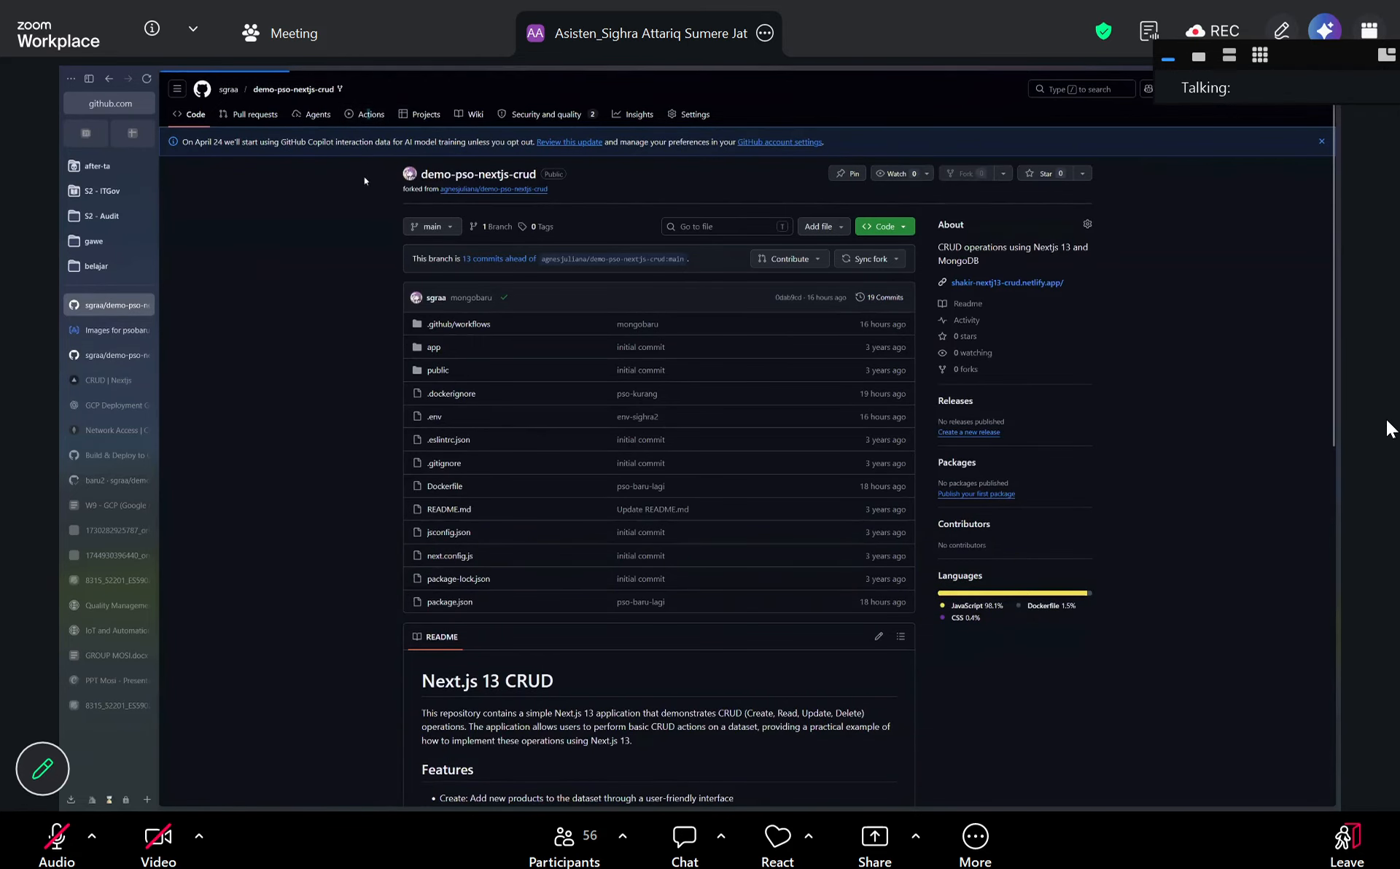
click(241, 232)
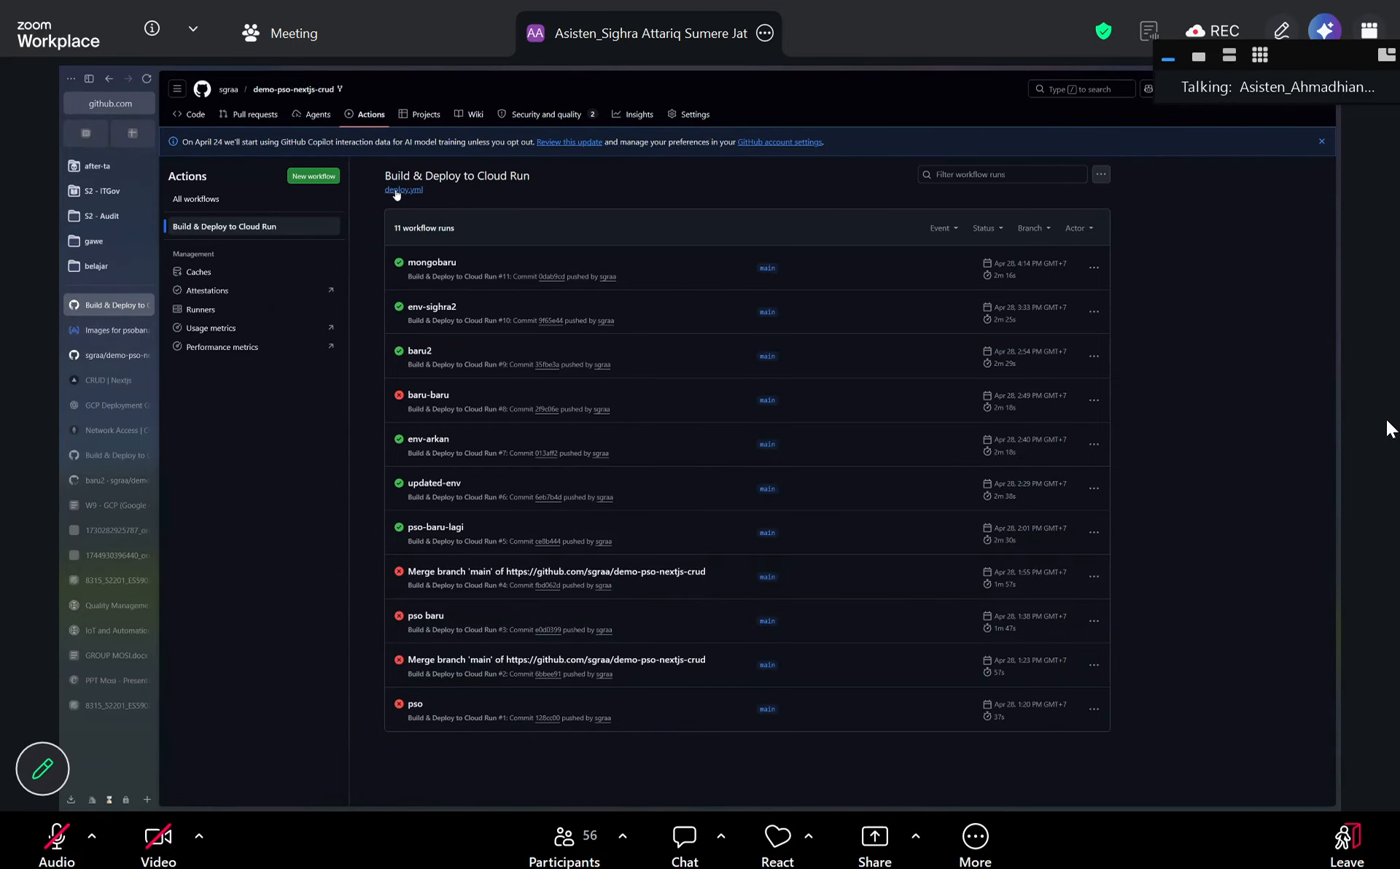
click(403, 189)
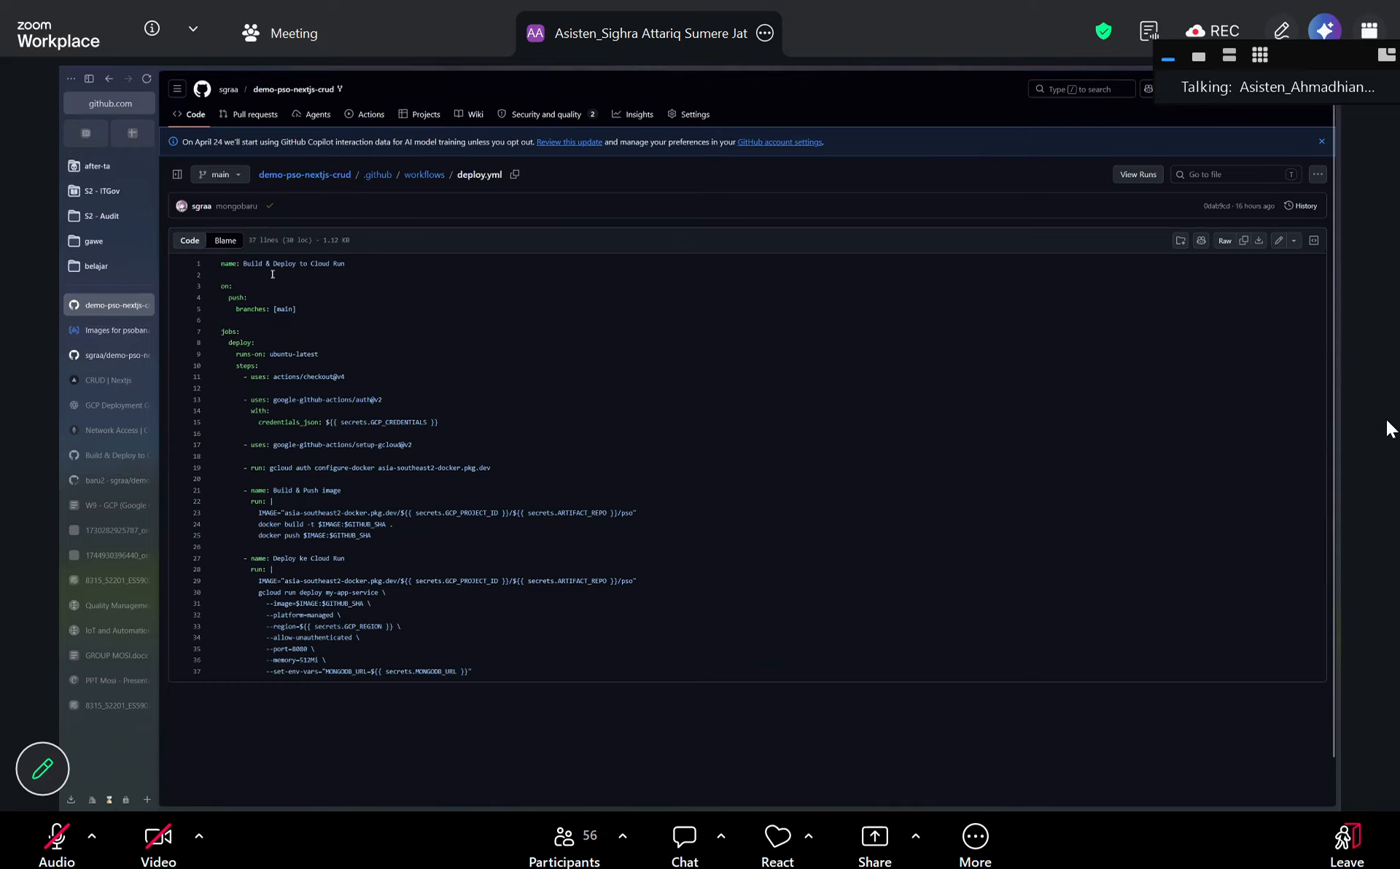
Open the repository settings for Actions secrets and variables to review the repository secrets.
click(687, 118)
scroll(500, 430, down, 3)
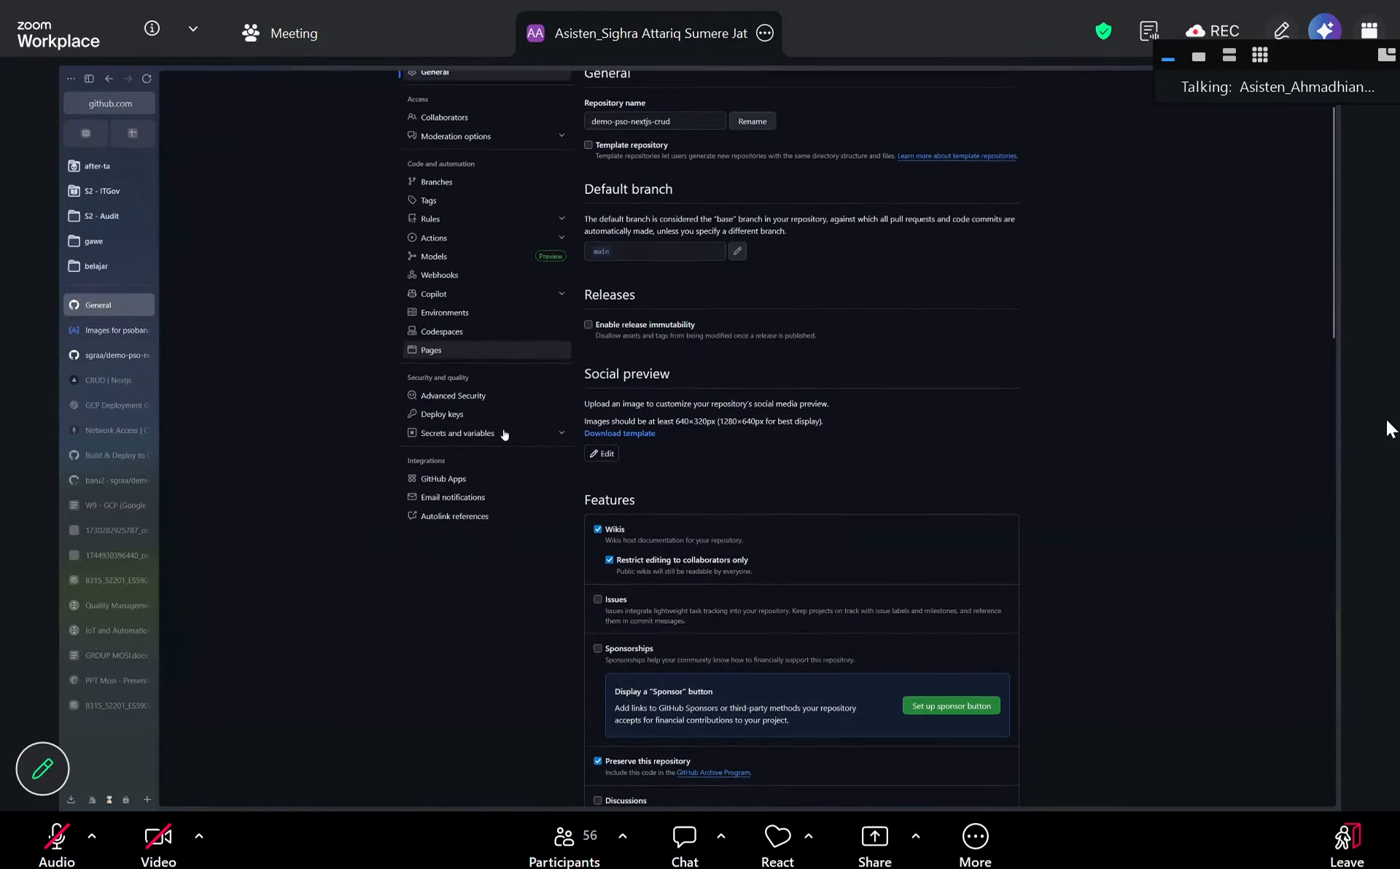
click(503, 421)
click(507, 440)
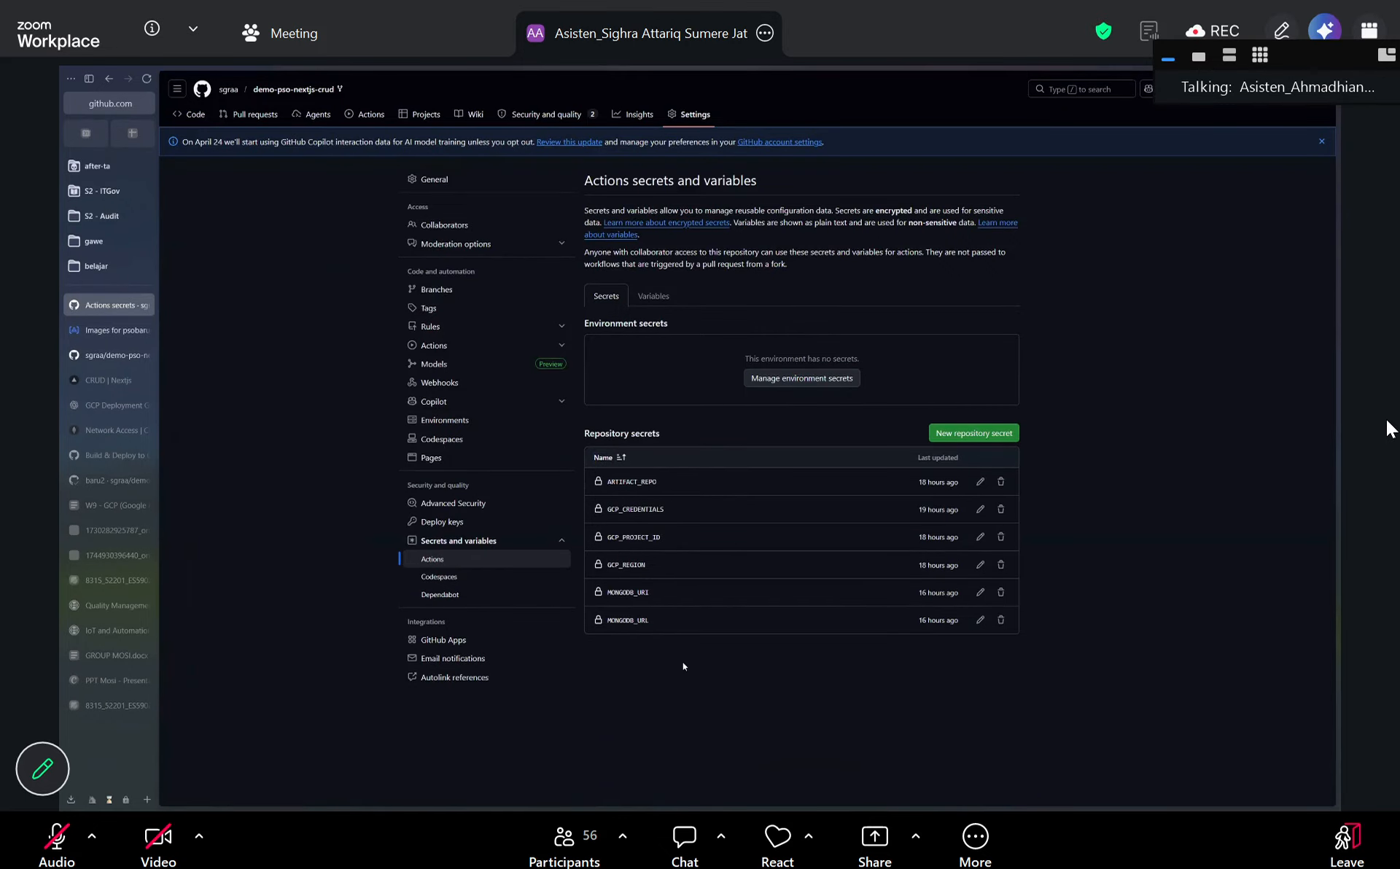
key(ctrl+plus)
Return to the Build & Deploy to Cloud Run workflow and reopen deploy.yml.
click(197, 118)
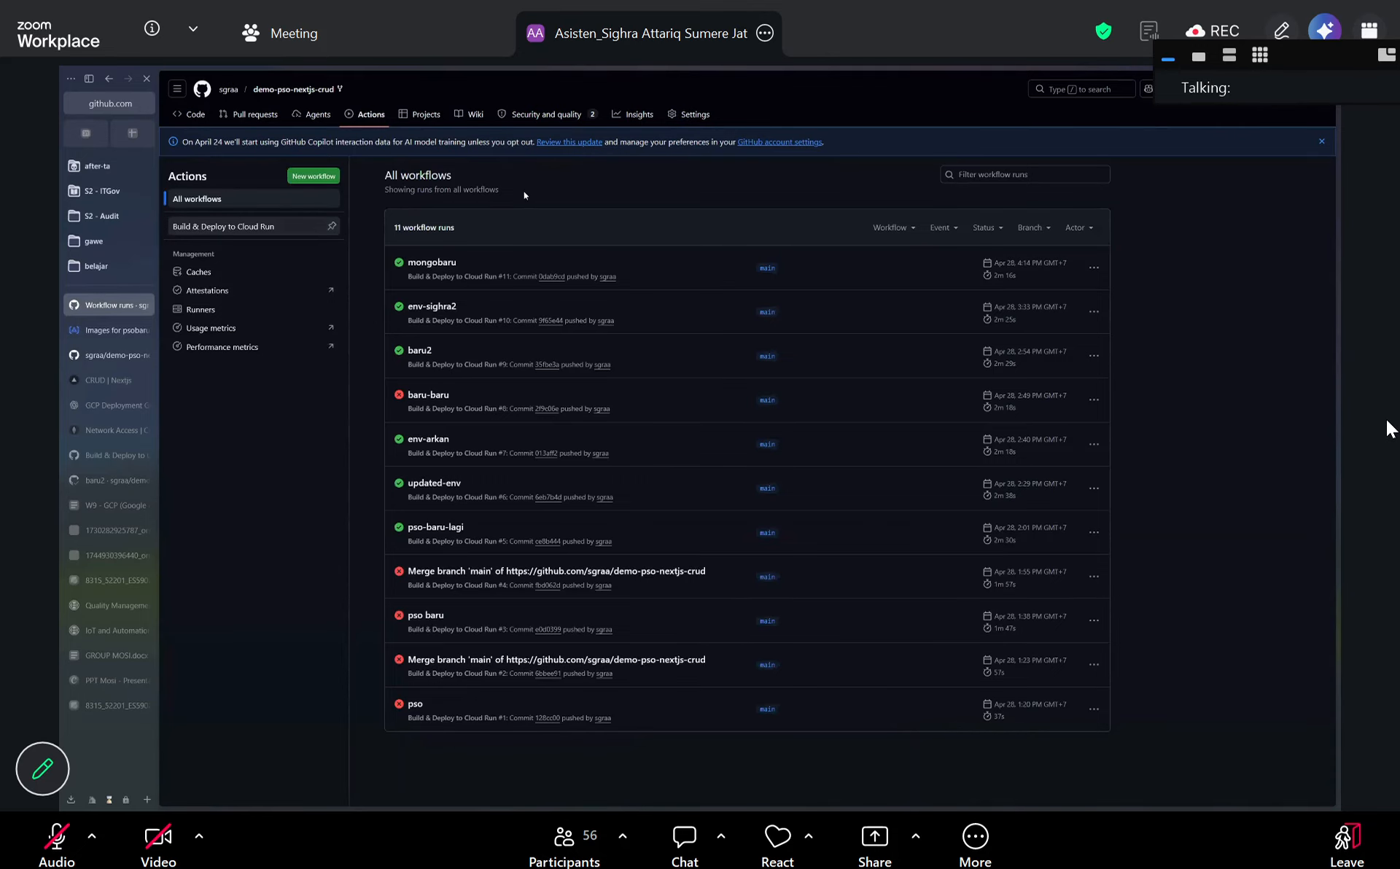
click(321, 225)
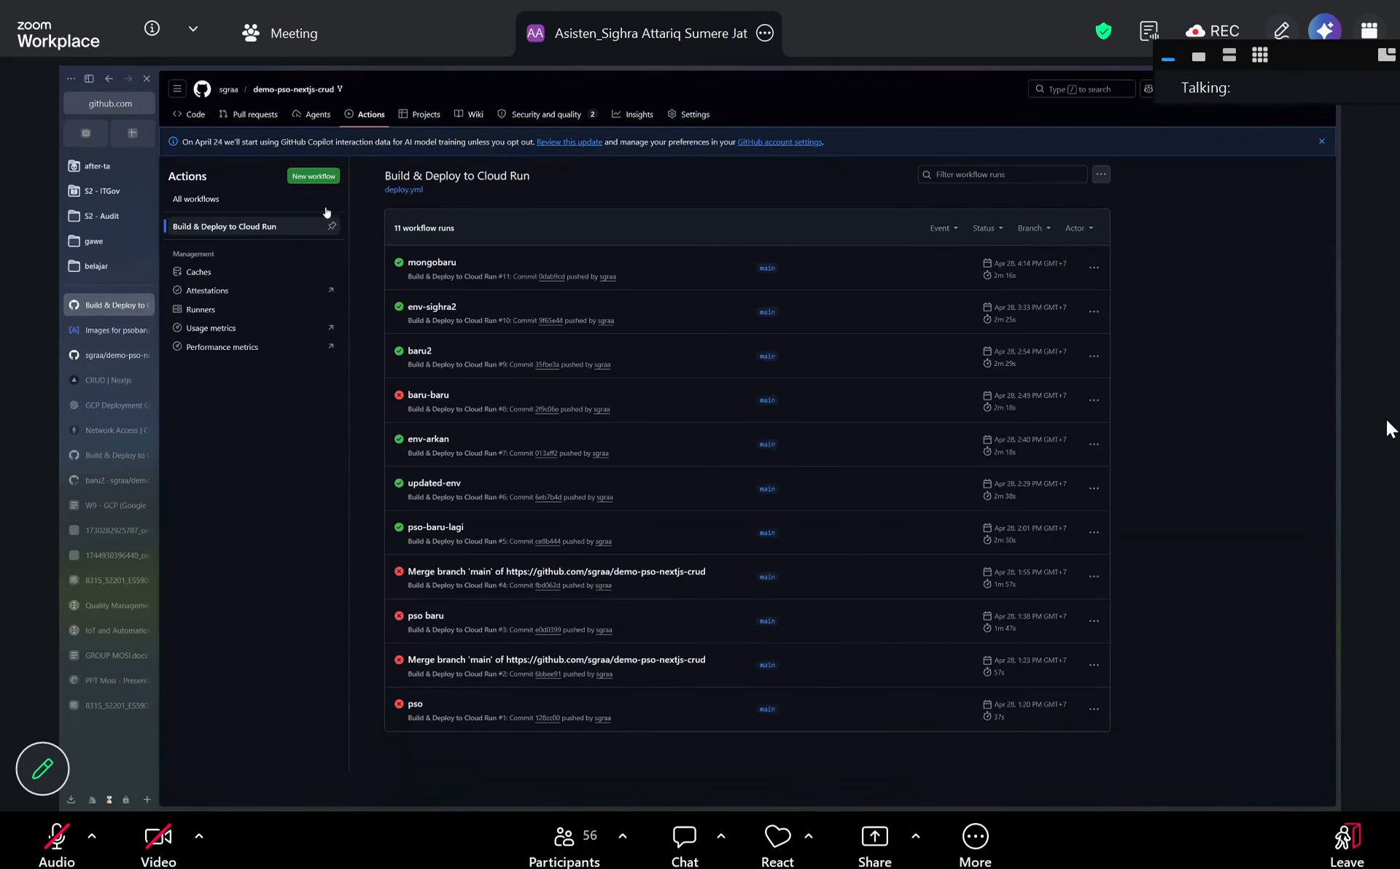
click(403, 189)
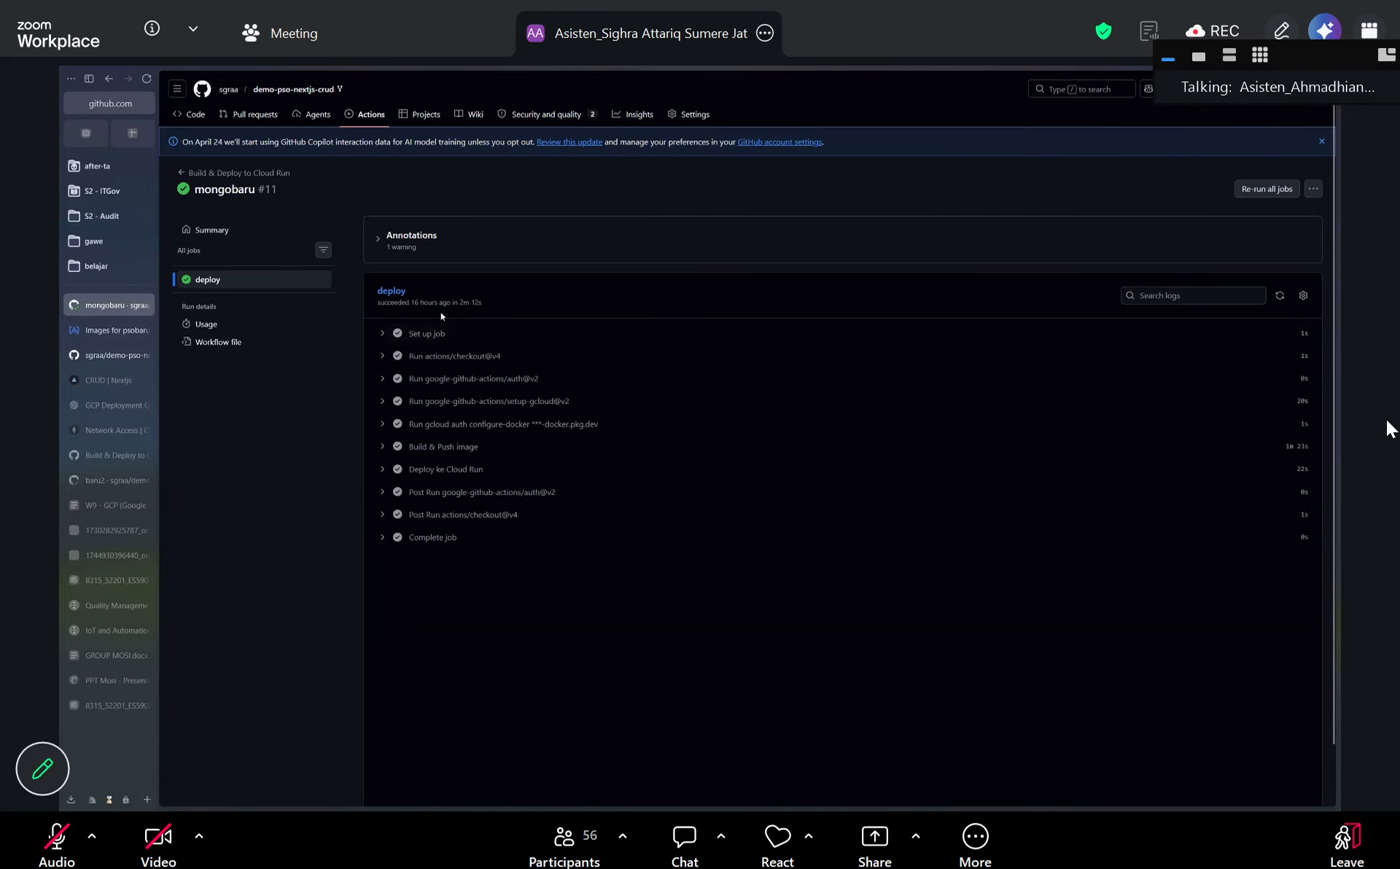
Examine the summary and deploy job of the mongobaru workflow run, expanding the "Set up job" log.
drag(431, 303, 471, 305)
click(466, 307)
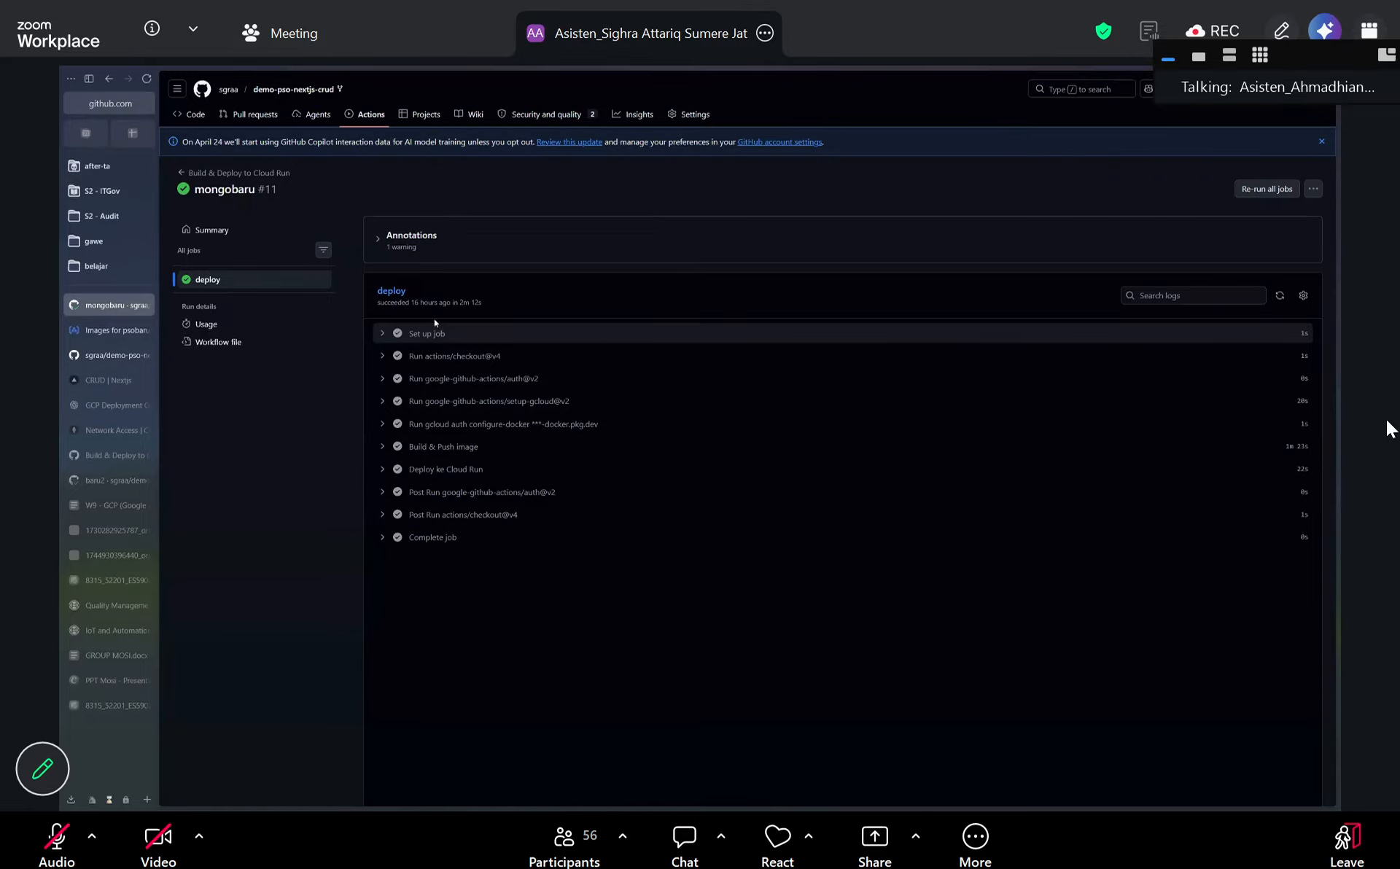
click(241, 232)
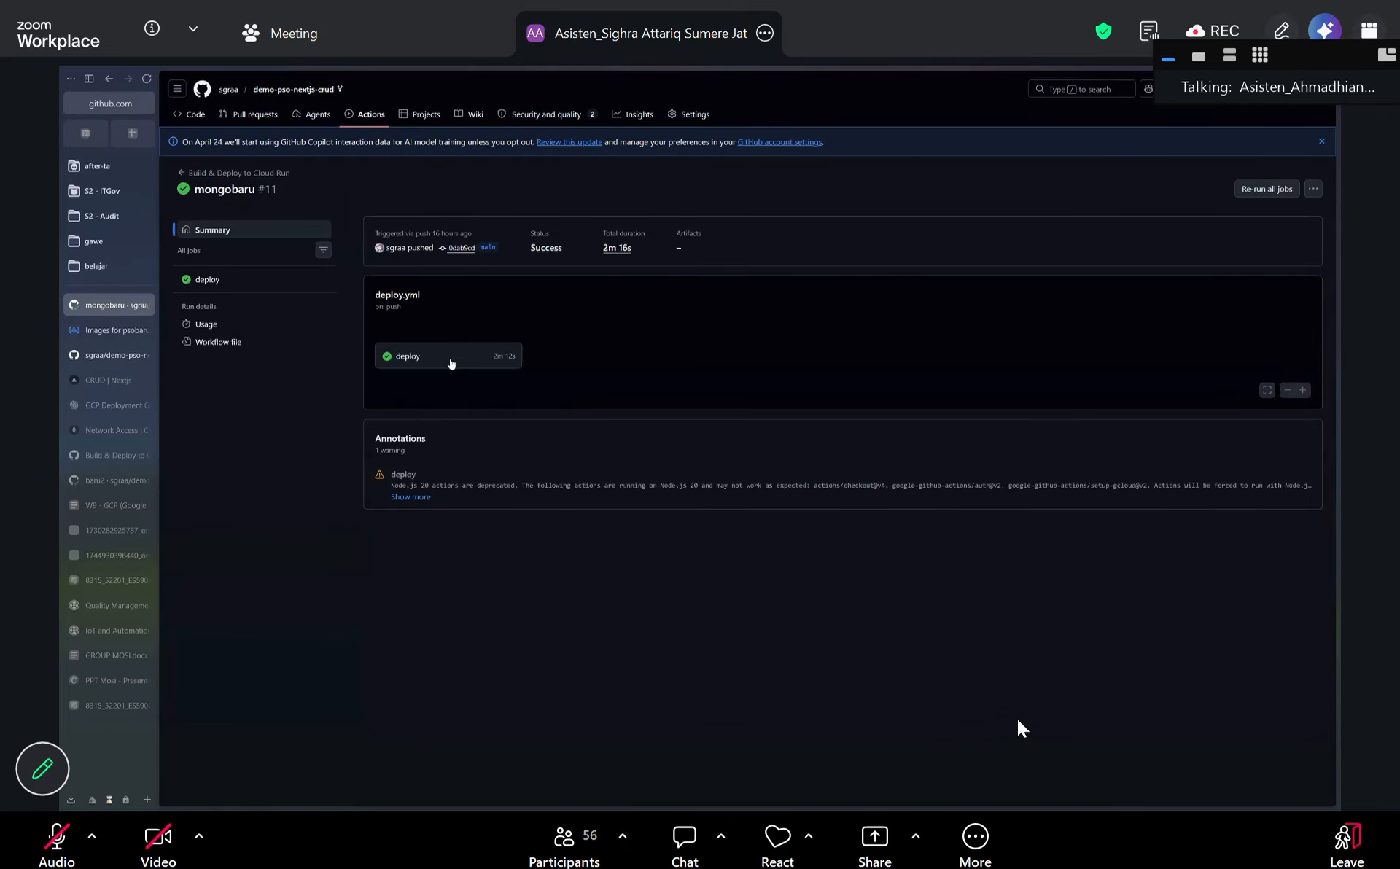
click(406, 369)
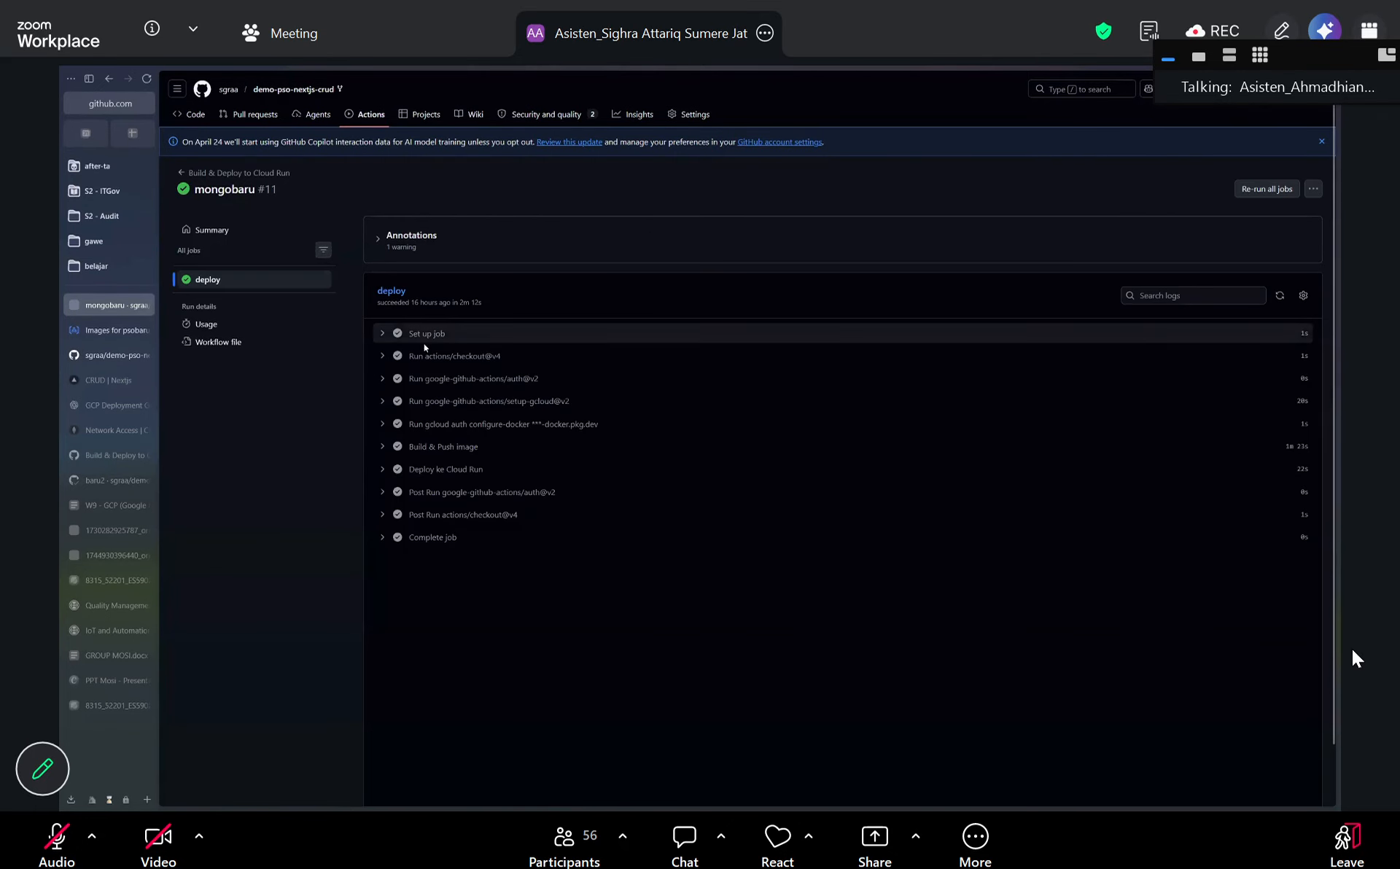
click(426, 335)
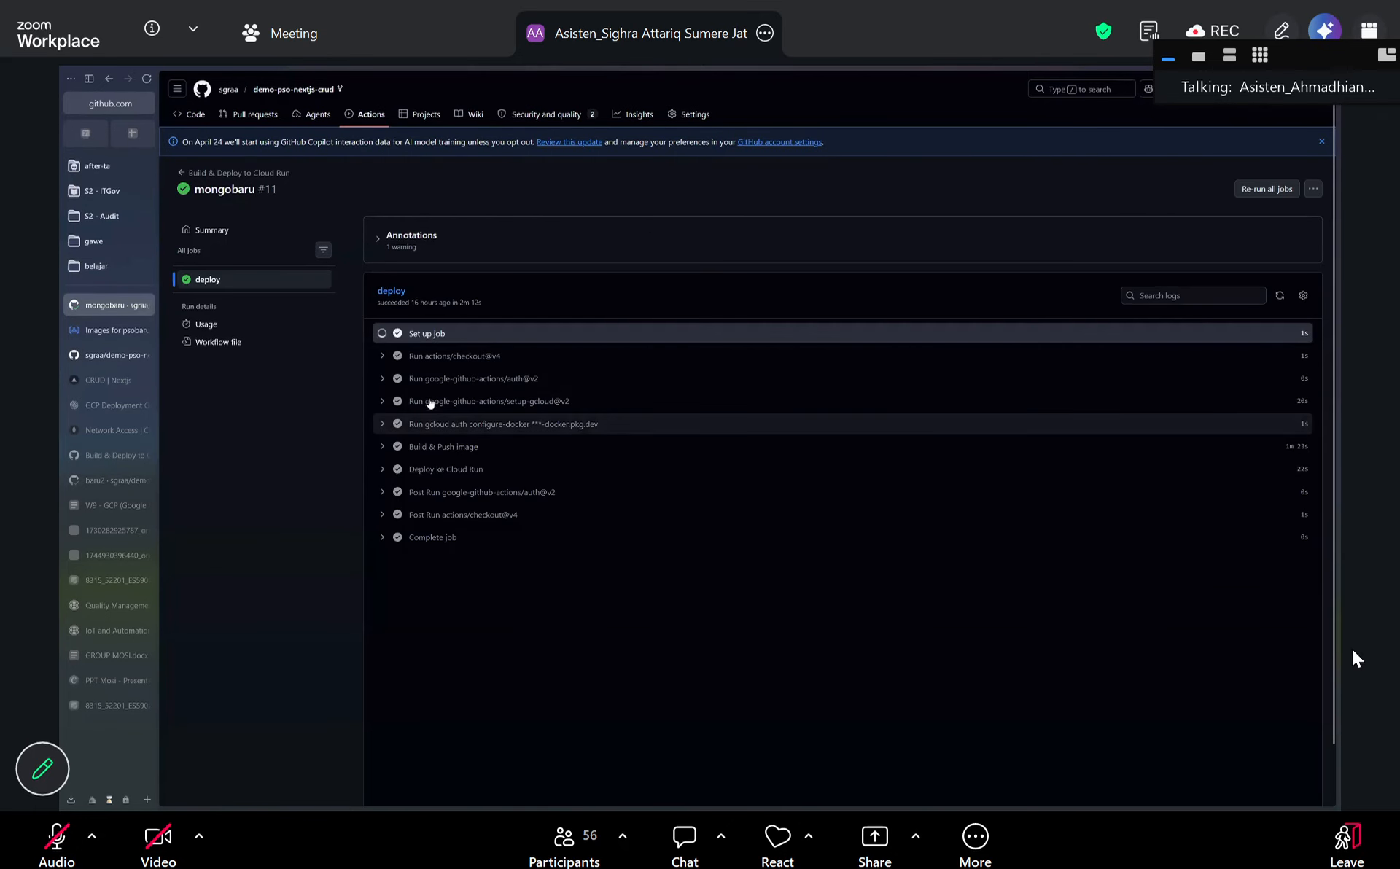
scroll(477, 368, down, 1)
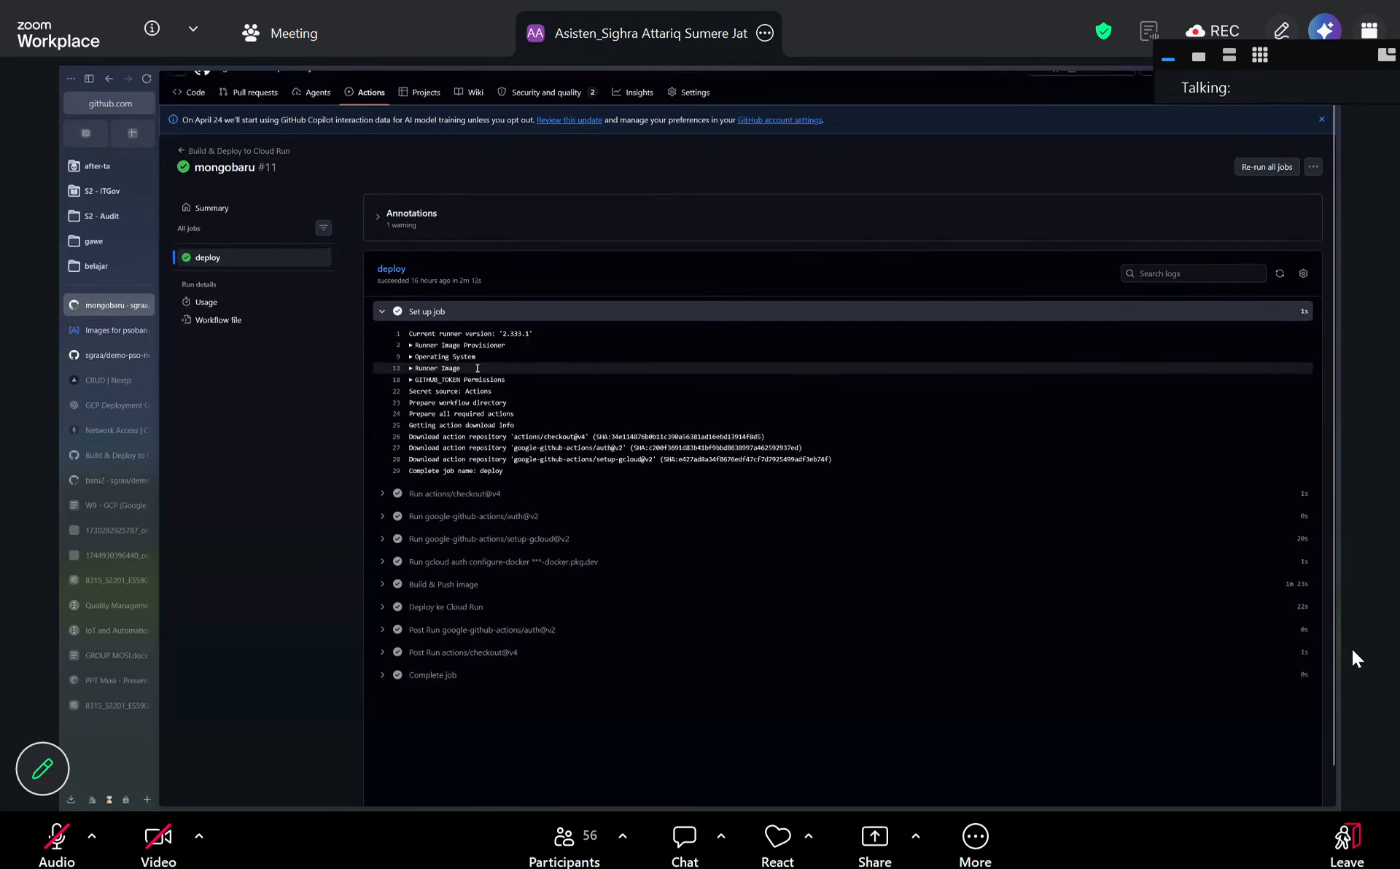
Expand the "Build & Push image" log of the mongobaru run's deploy job and read through its build output.
scroll(478, 368, down, 2)
click(466, 542)
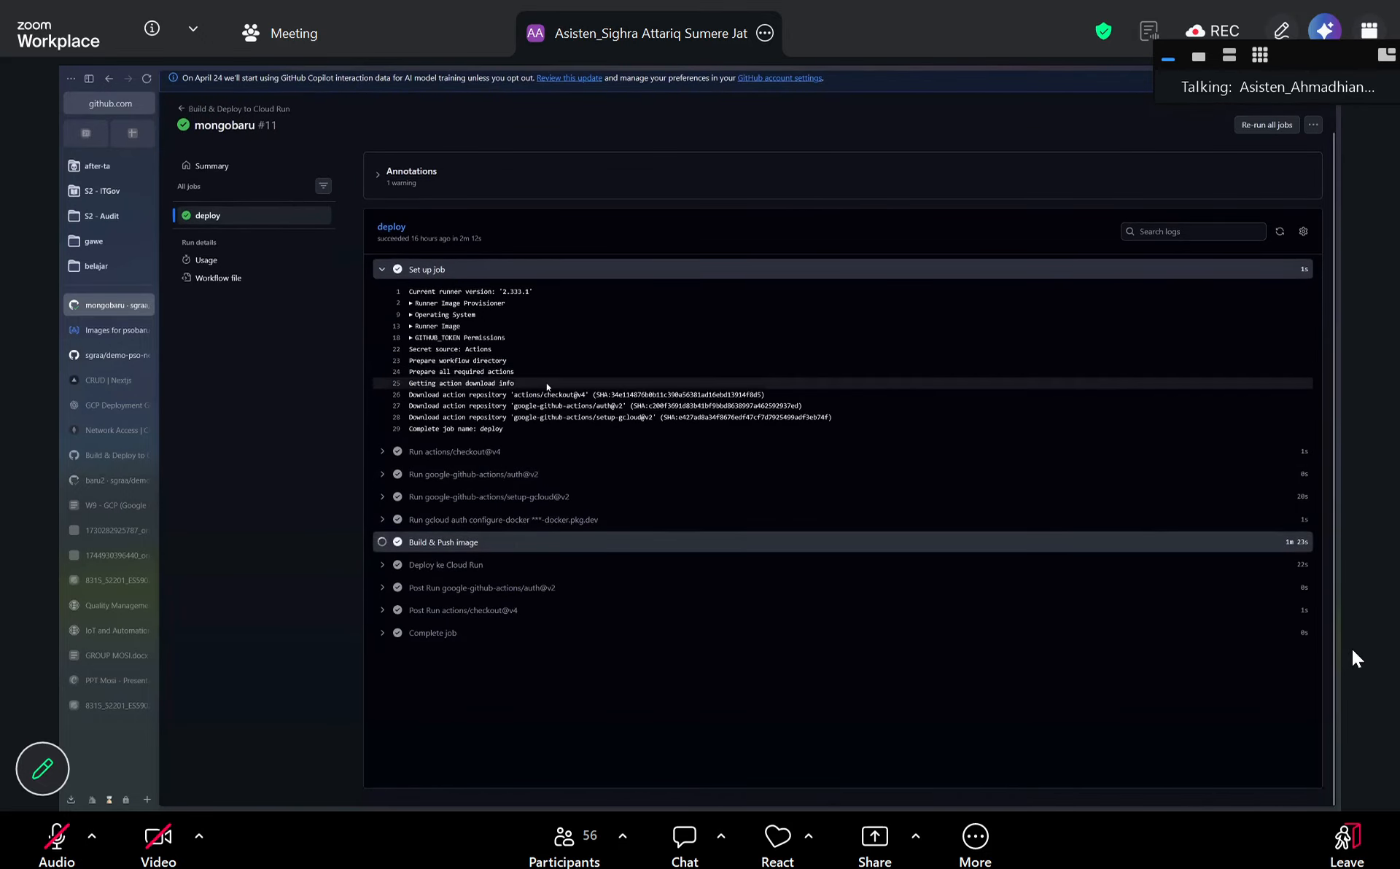
scroll(513, 194, down, 10)
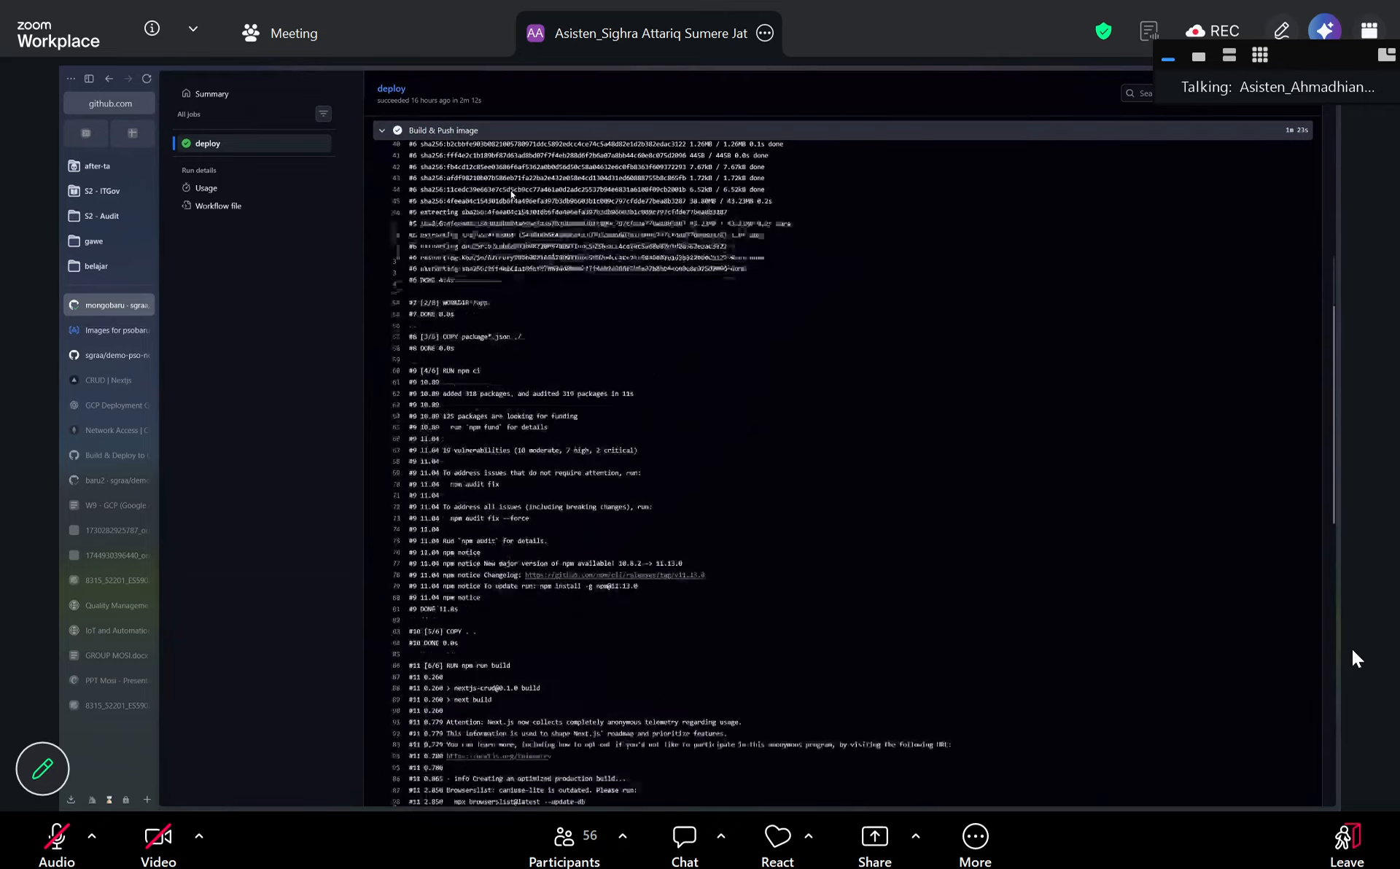
scroll(514, 211, down, 15)
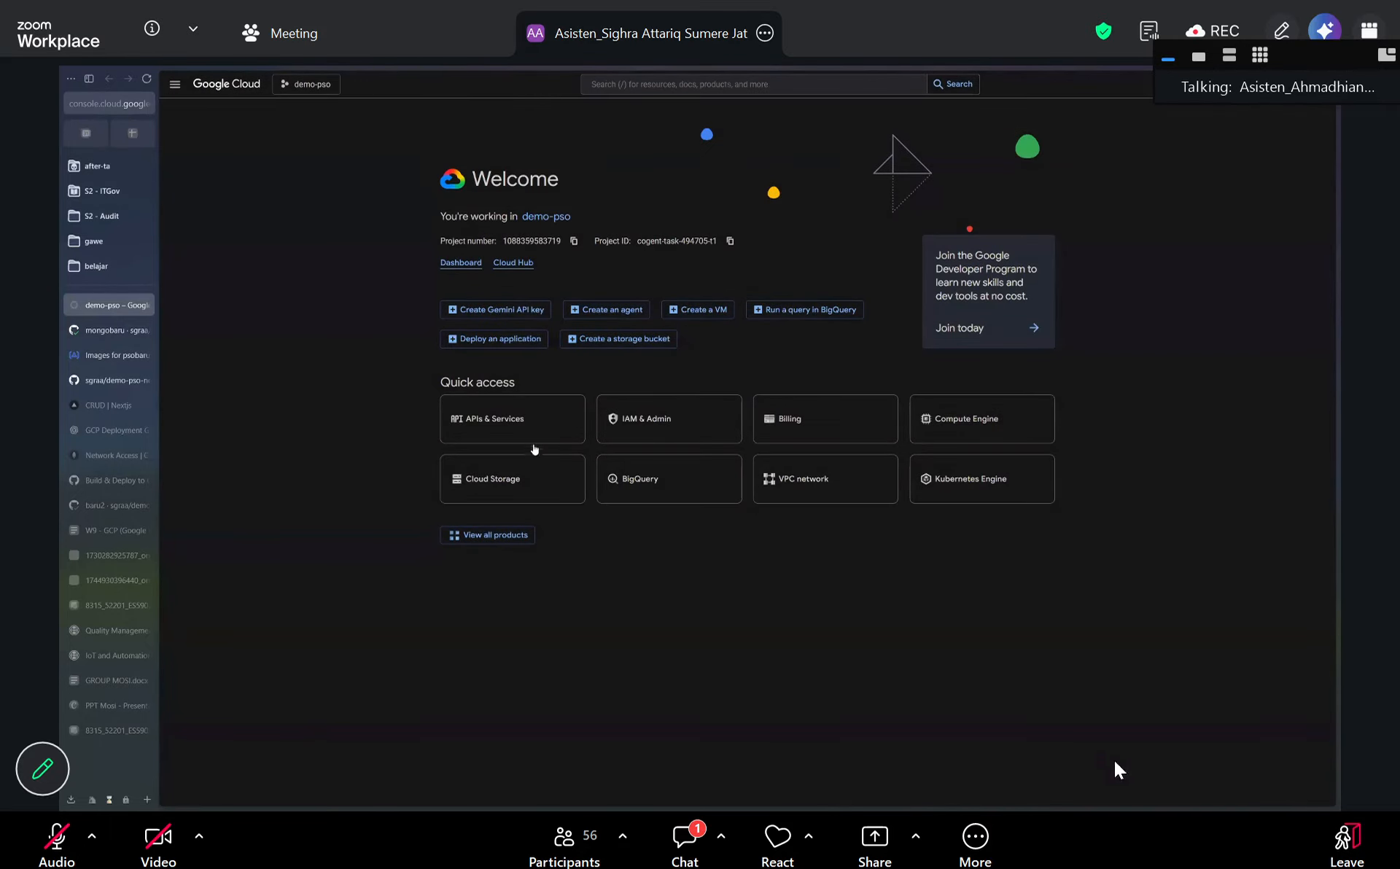
Open the Zoom meeting chat, read the new messages down to the MODUL GCP links, and close the chat.
click(663, 849)
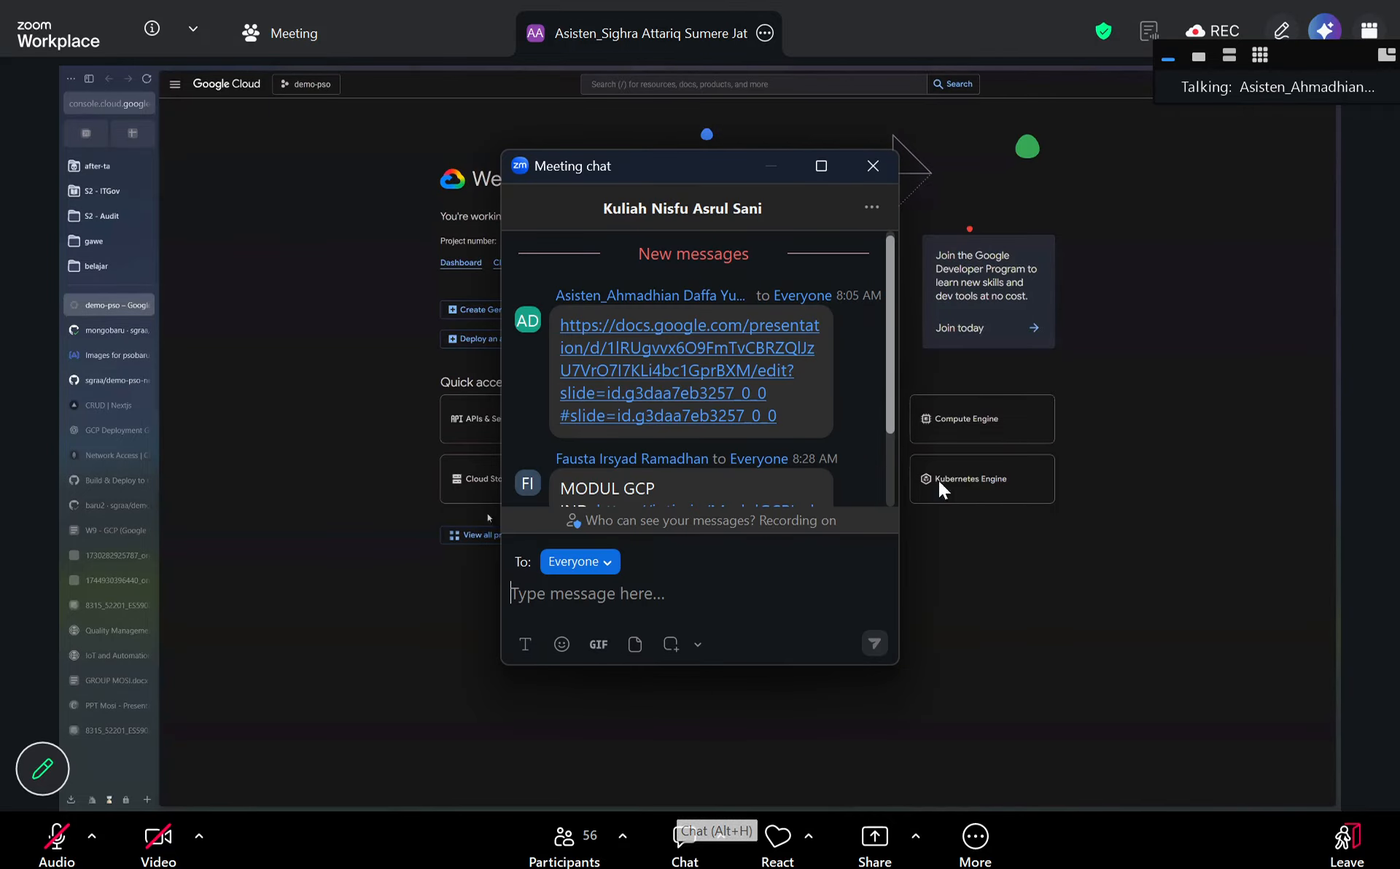
scroll(716, 423, down, 3)
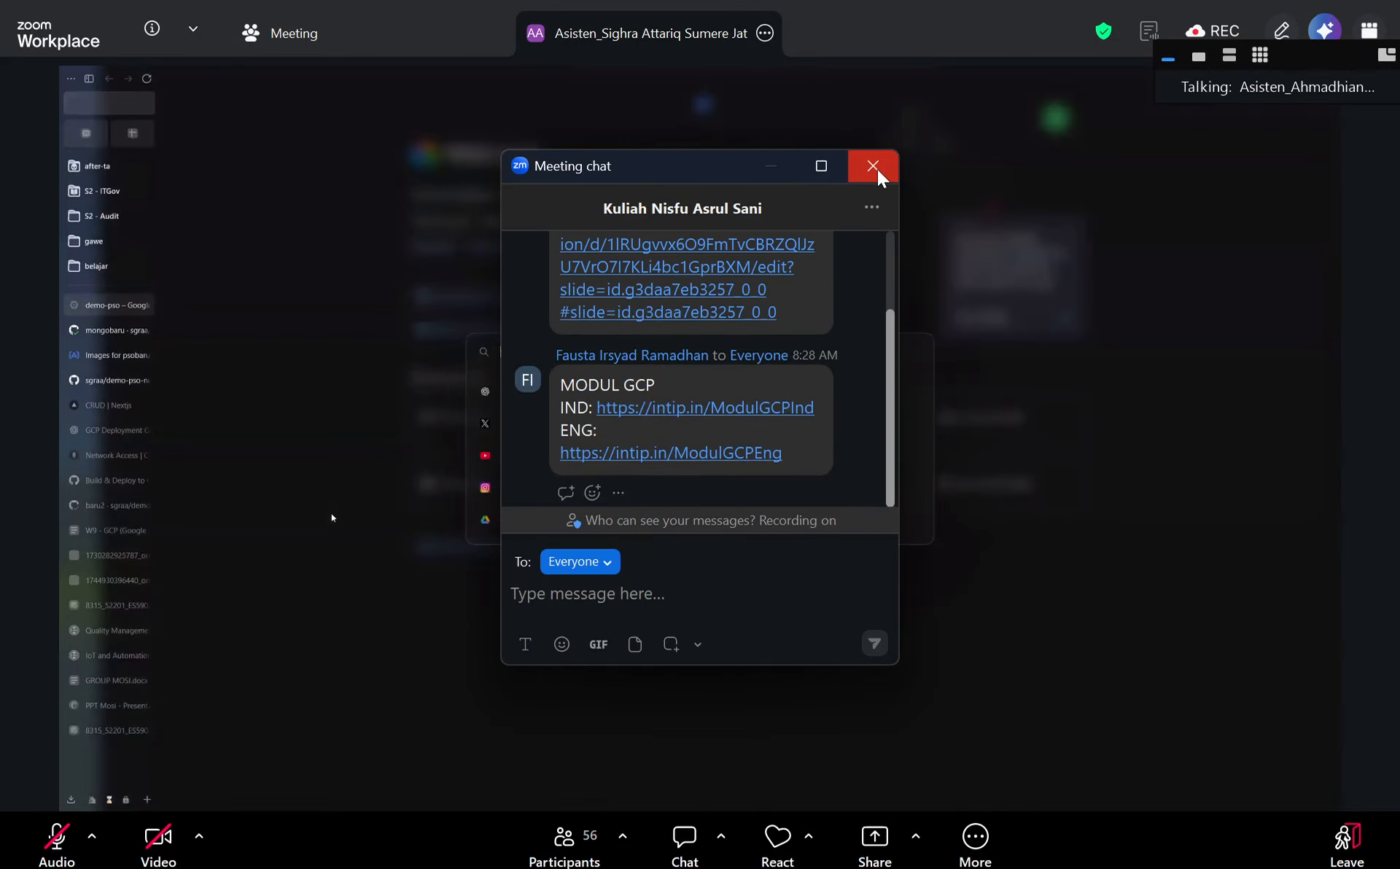
click(873, 166)
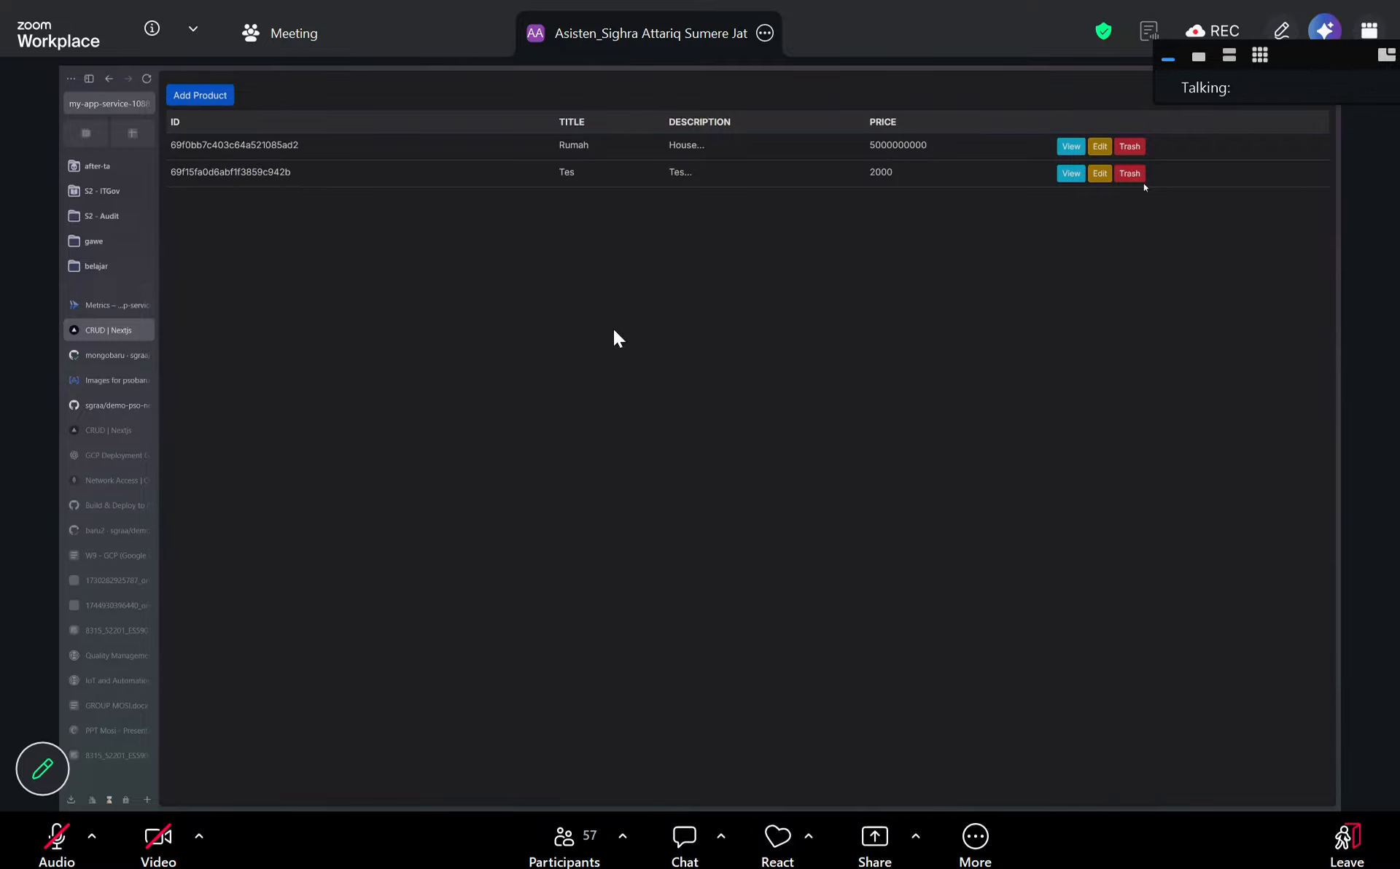
Check the meeting's participant view and return to the assistant's shared screen.
click(372, 52)
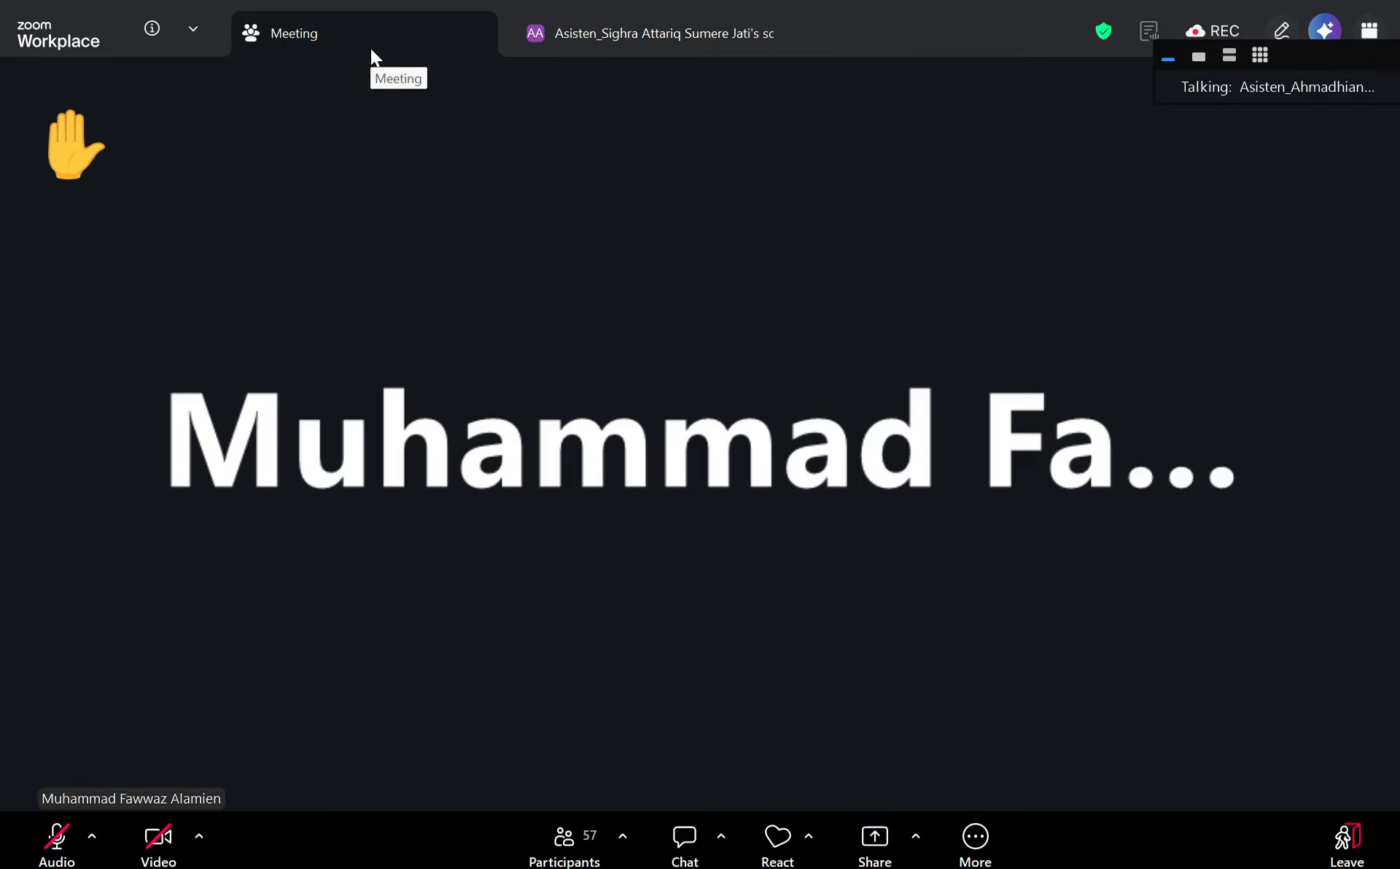
click(592, 32)
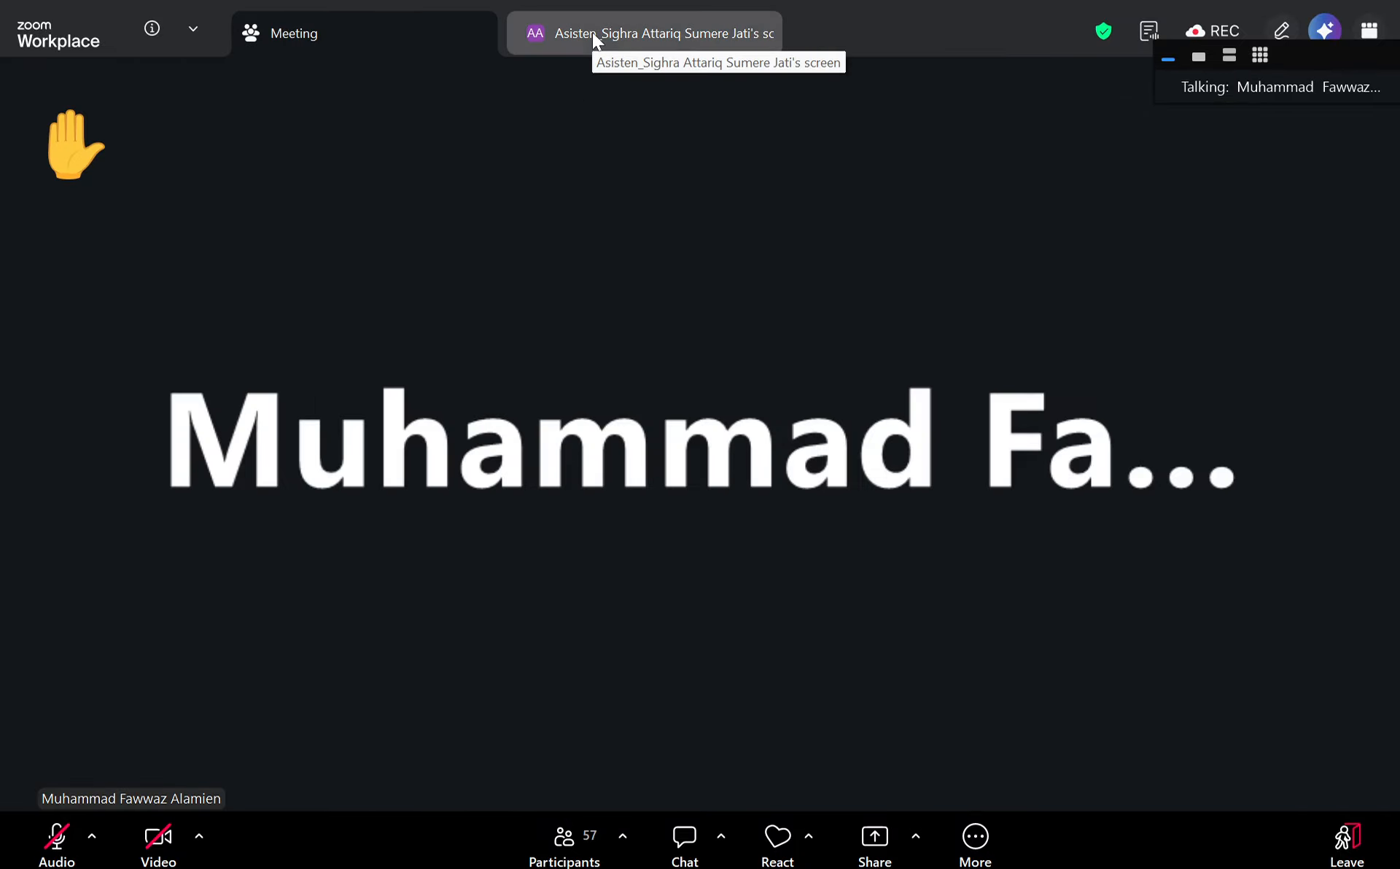